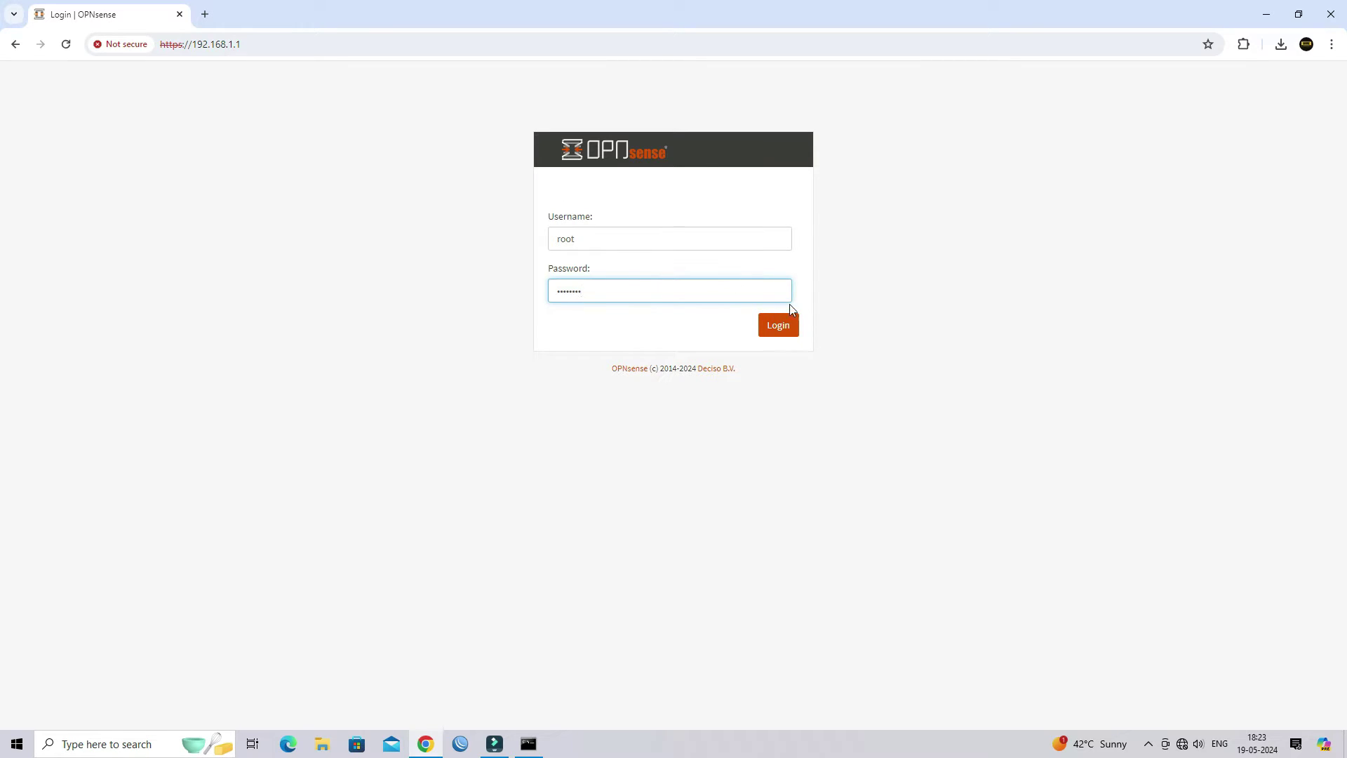
Log in as root, bypass the automatic initial setup, and start the System general setup wizard manually.
left_click(786, 329)
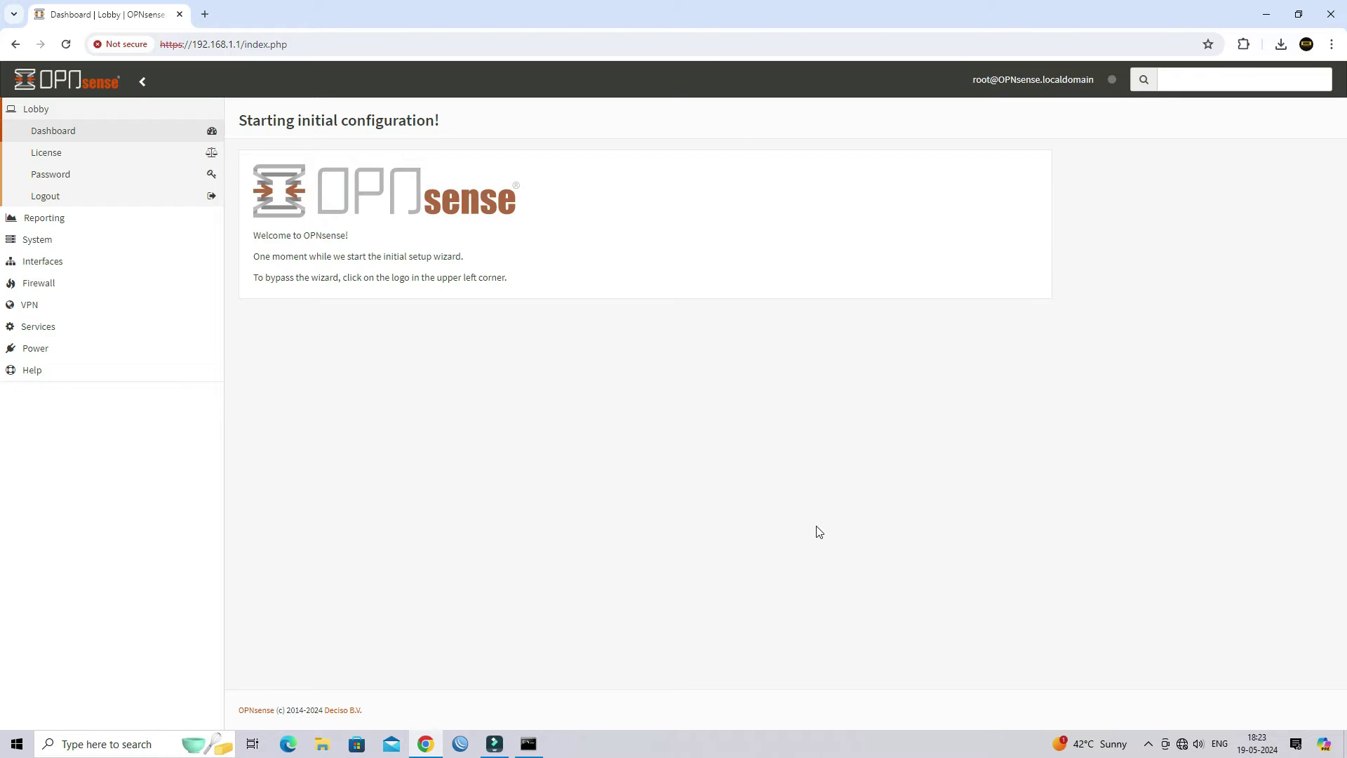
left_click(44, 79)
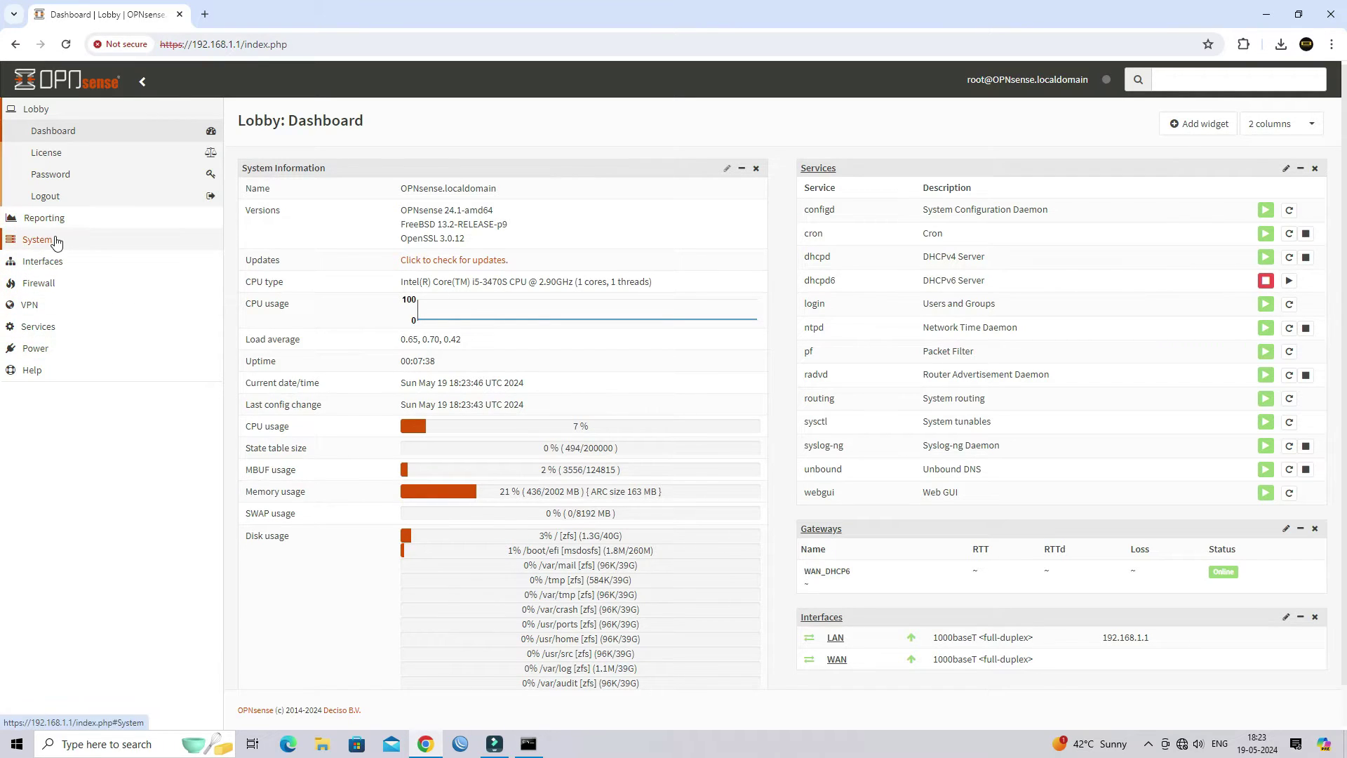
left_click(105, 239)
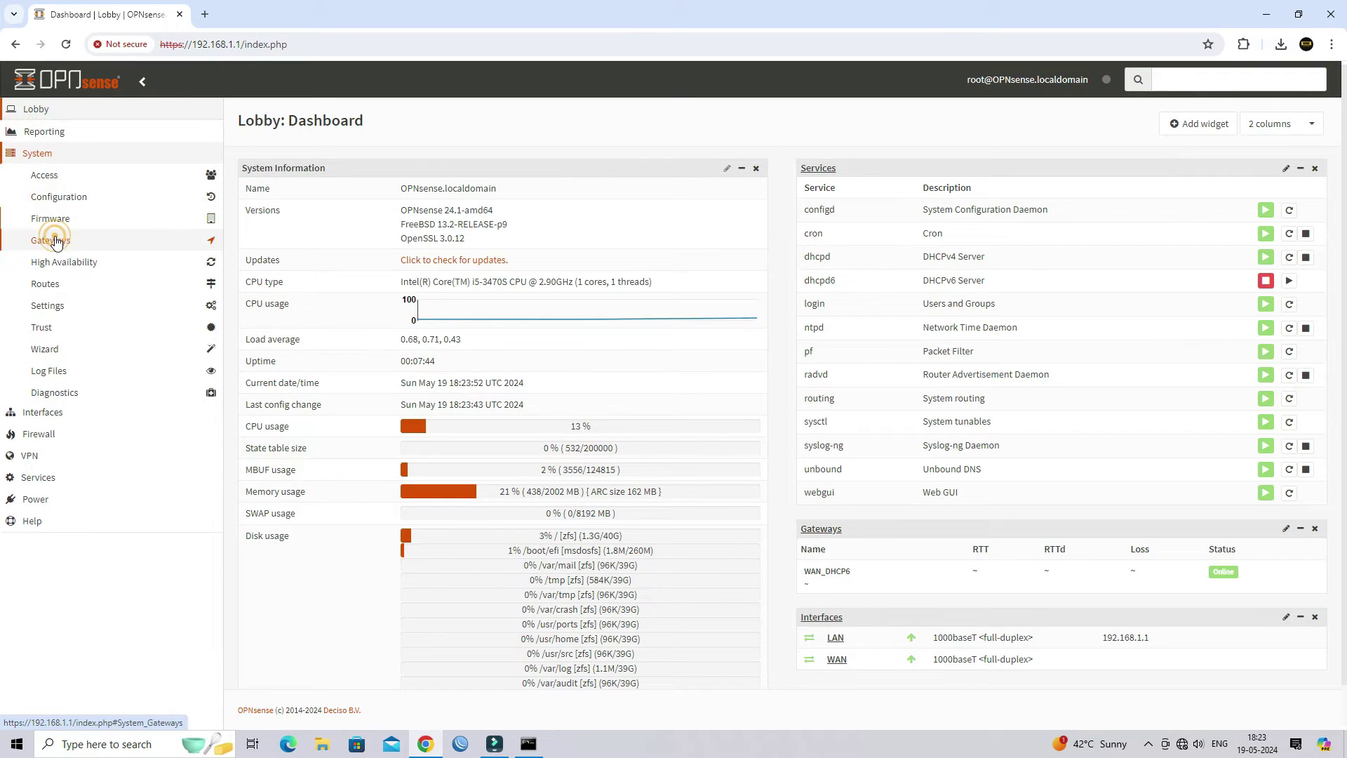
left_click(77, 354)
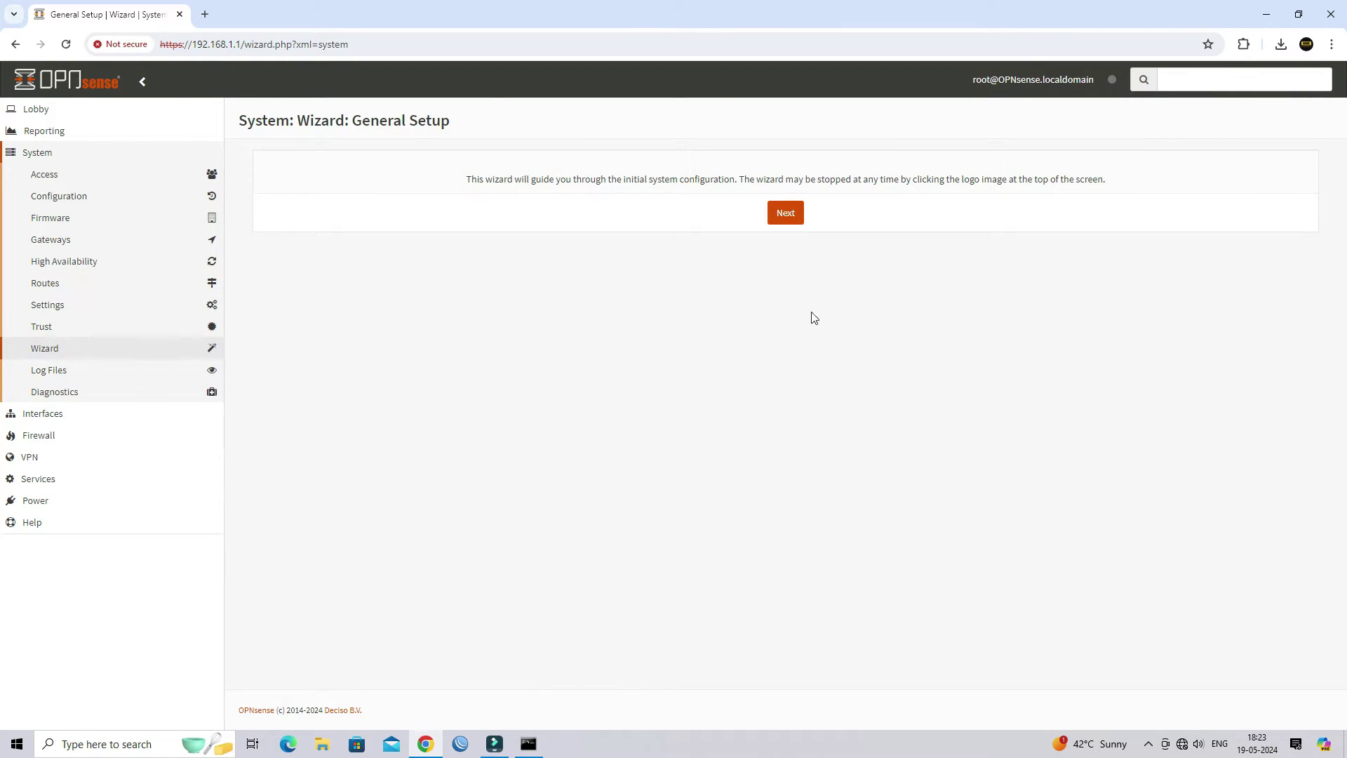
left_click(800, 223)
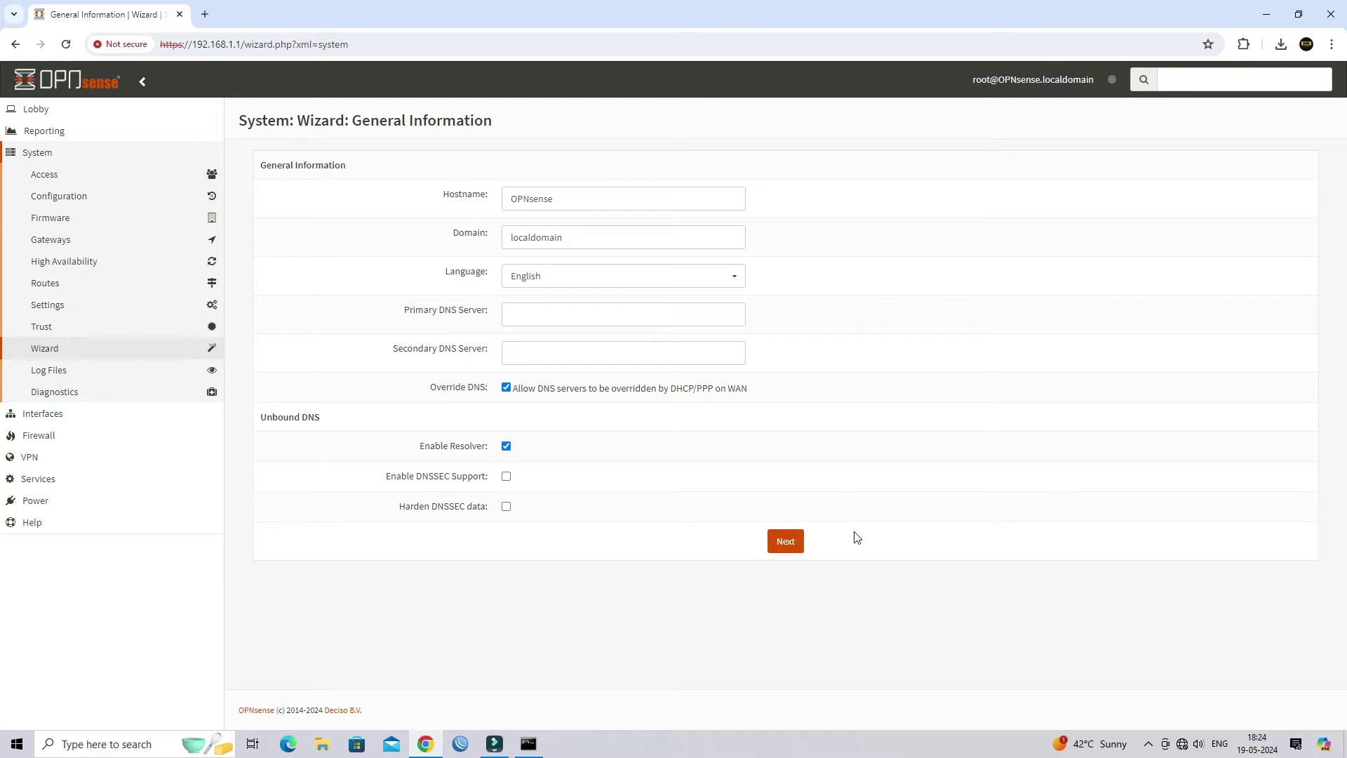
Keep the default hostname, domain and language, and set the DNS servers to 8.8.8.8 (primary) and 4.2.2.2 (secondary).
left_click(619, 199)
double_click(634, 197)
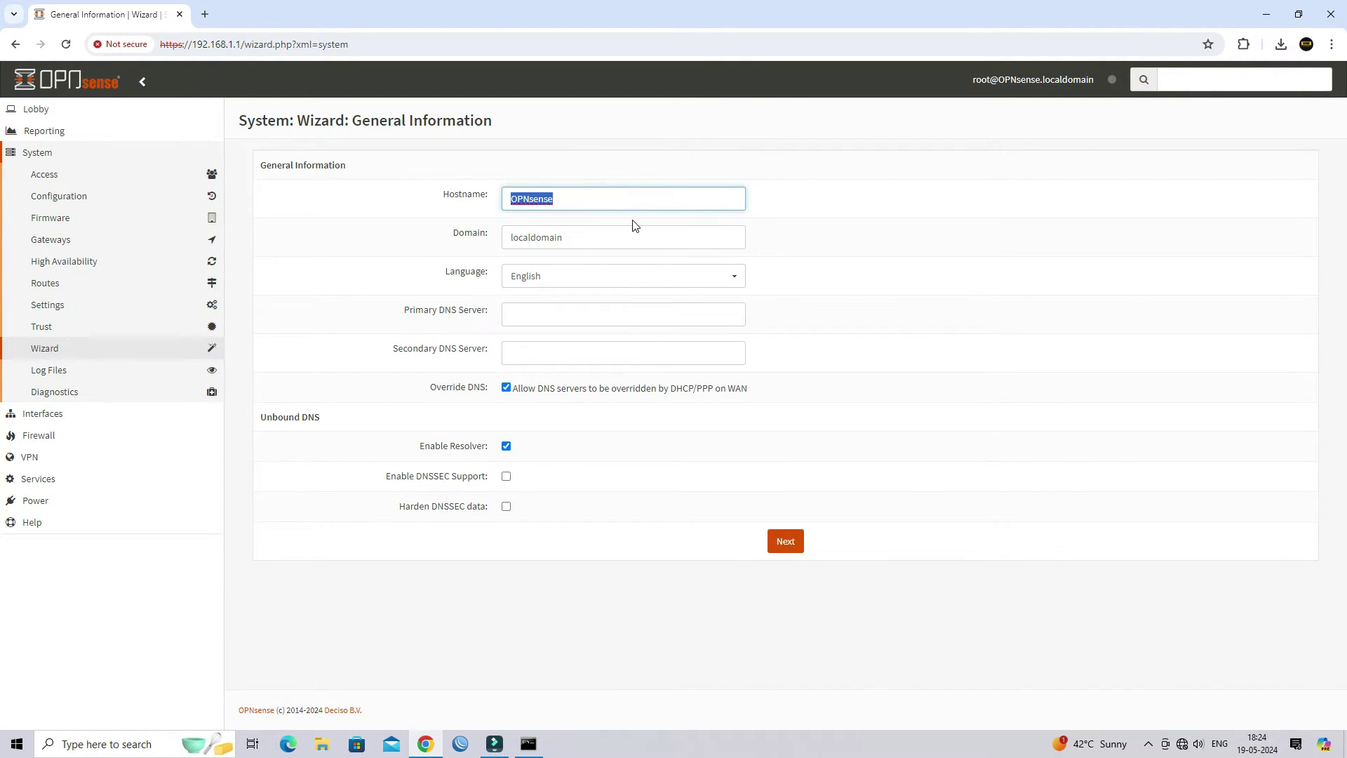
left_click(617, 241)
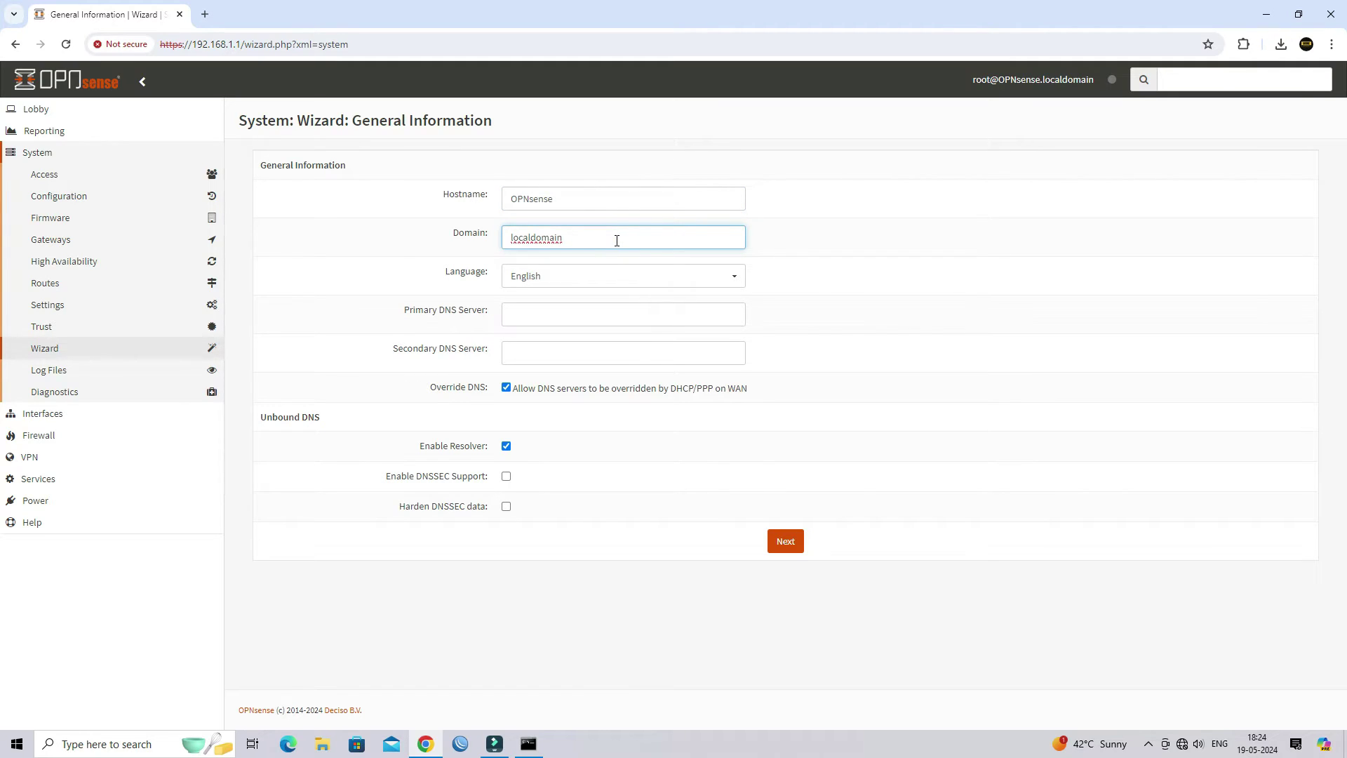
left_click(608, 273)
left_click(849, 281)
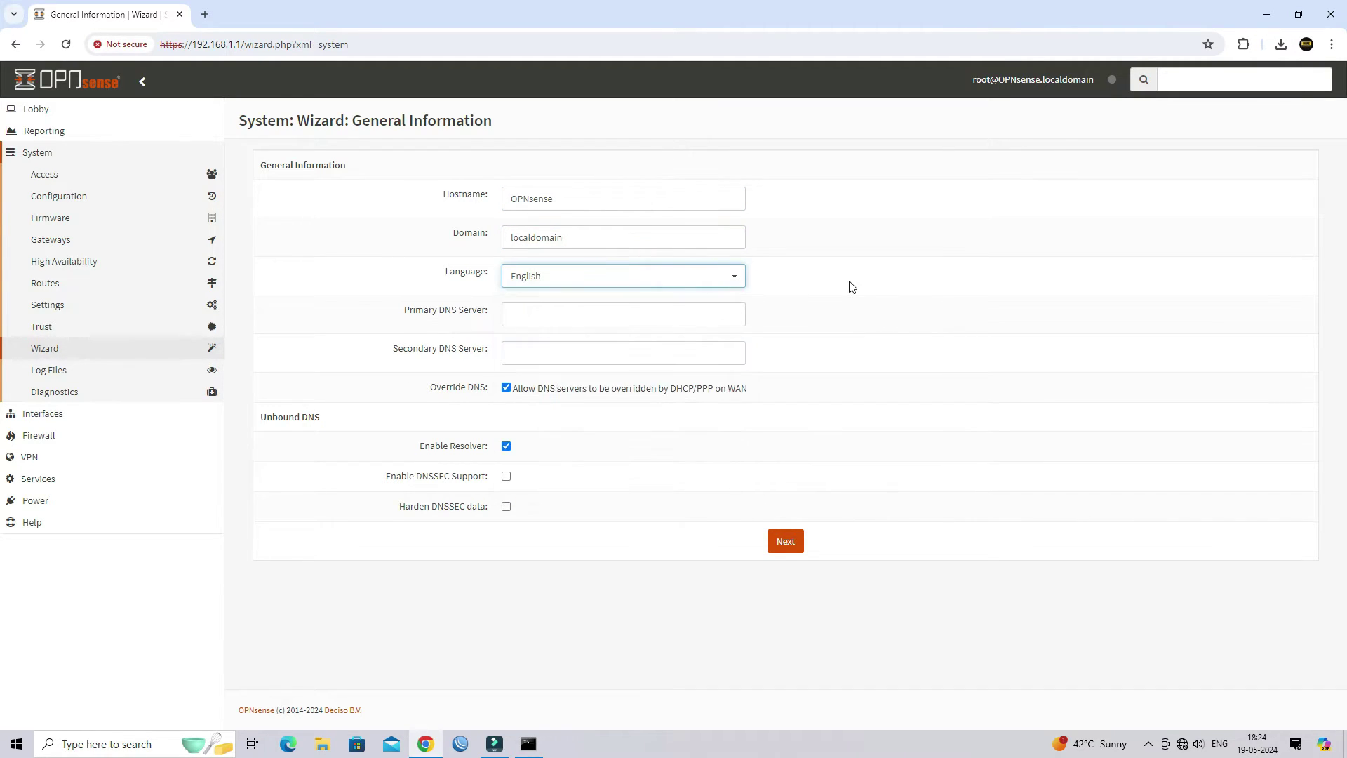
left_click(556, 319)
type("8.8.8.8")
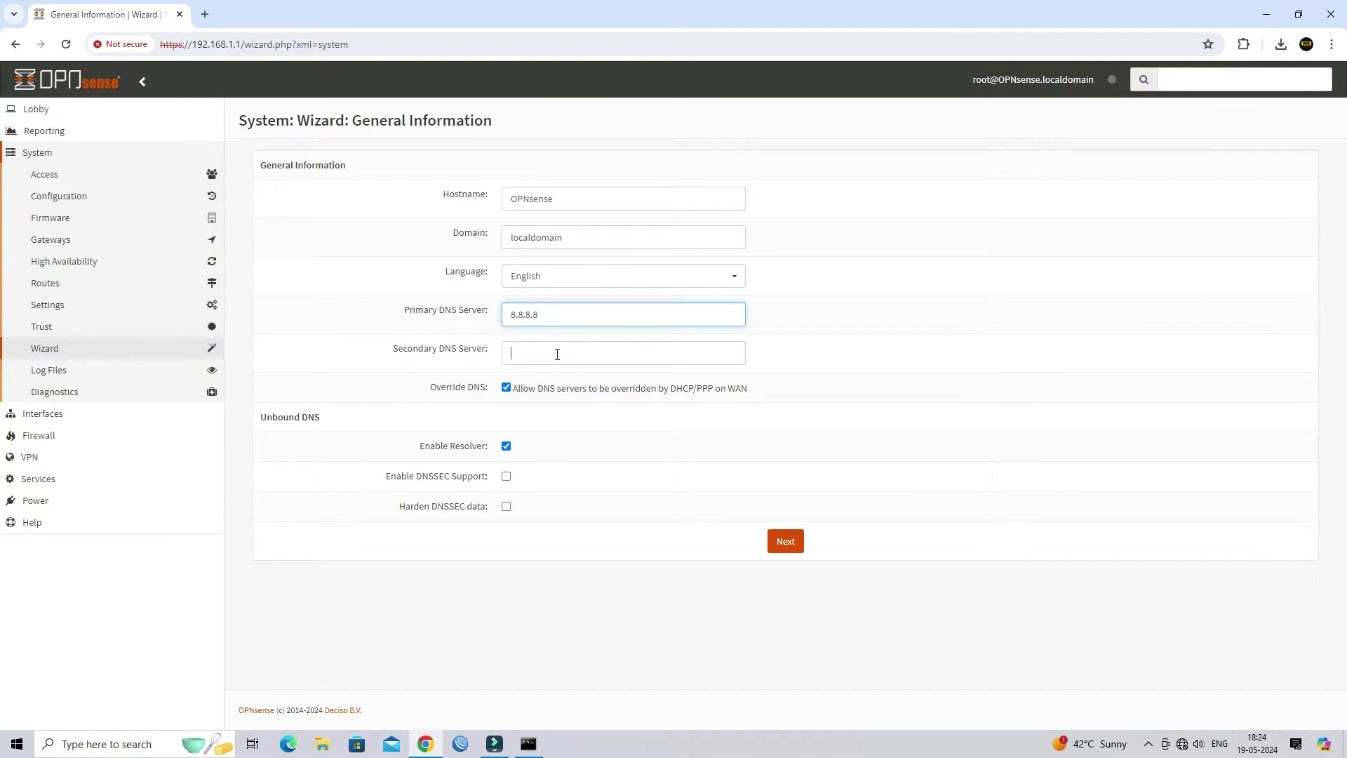
left_click(557, 354)
type("4.2.2.2")
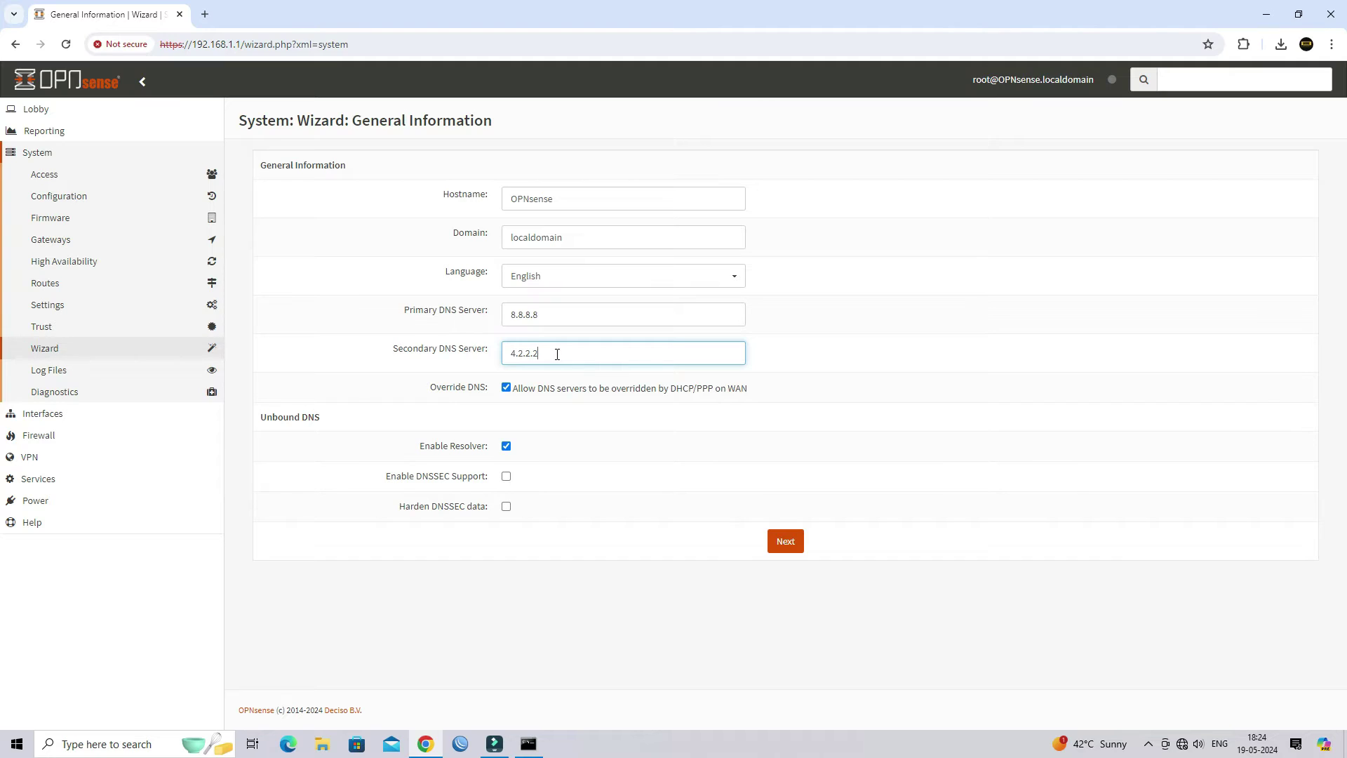
Disable the DNS override by DHCP/PPP on WAN and the Unbound DNS resolver, and proceed to the time server settings.
left_click_drag(434, 391, 492, 392)
left_click(506, 388)
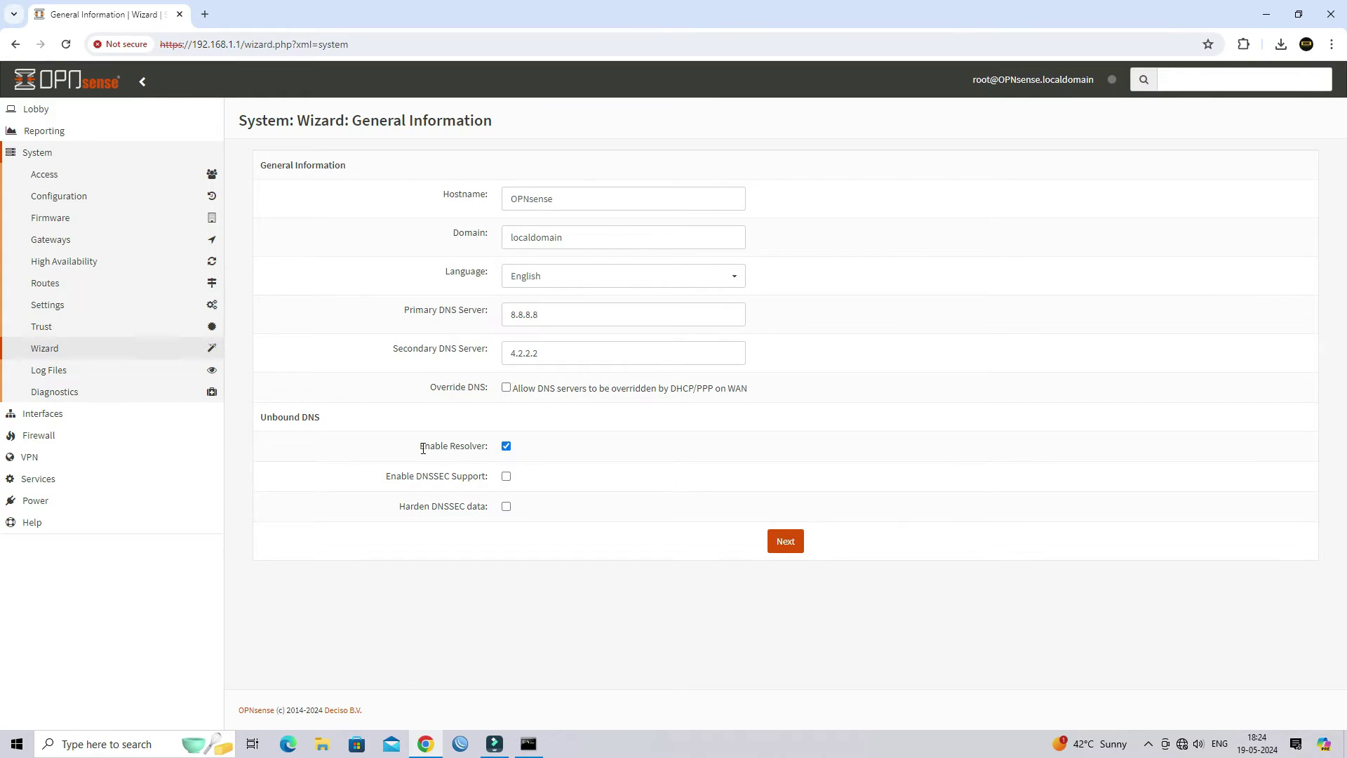
left_click_drag(422, 447, 488, 447)
left_click(505, 447)
left_click(791, 546)
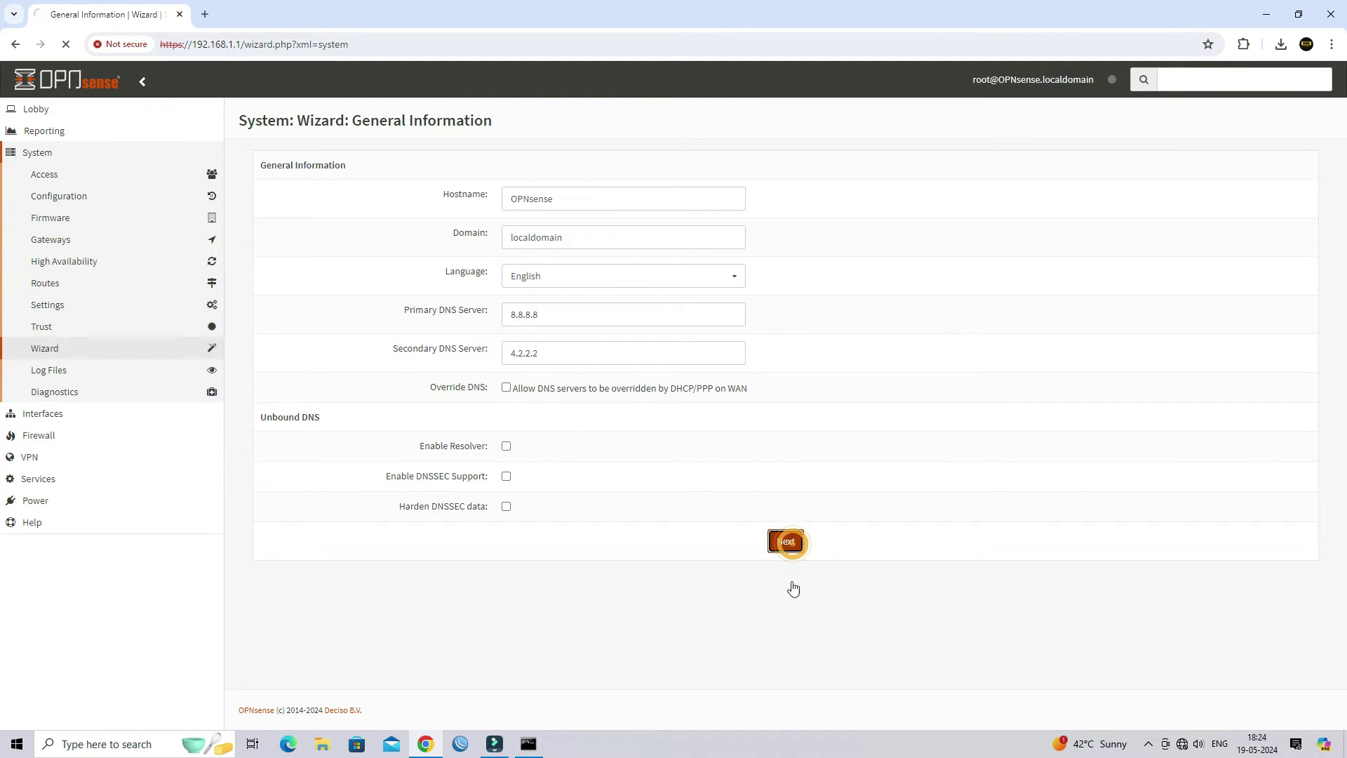
Set the timezone to Asia/Kolkata, keeping the default time server hostnames, and proceed to the WAN interface settings.
left_click_drag(398, 175, 484, 185)
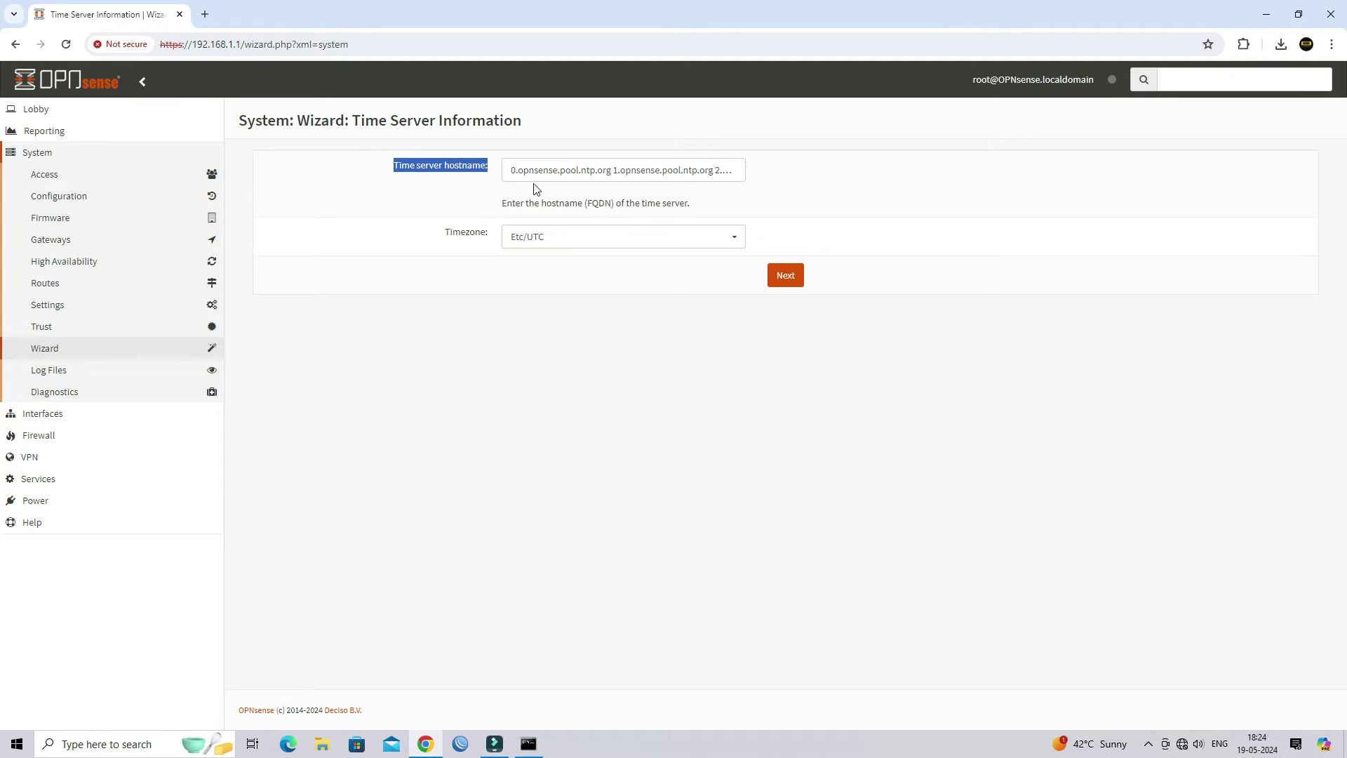
left_click(447, 206)
left_click_drag(440, 232, 489, 243)
left_click(546, 240)
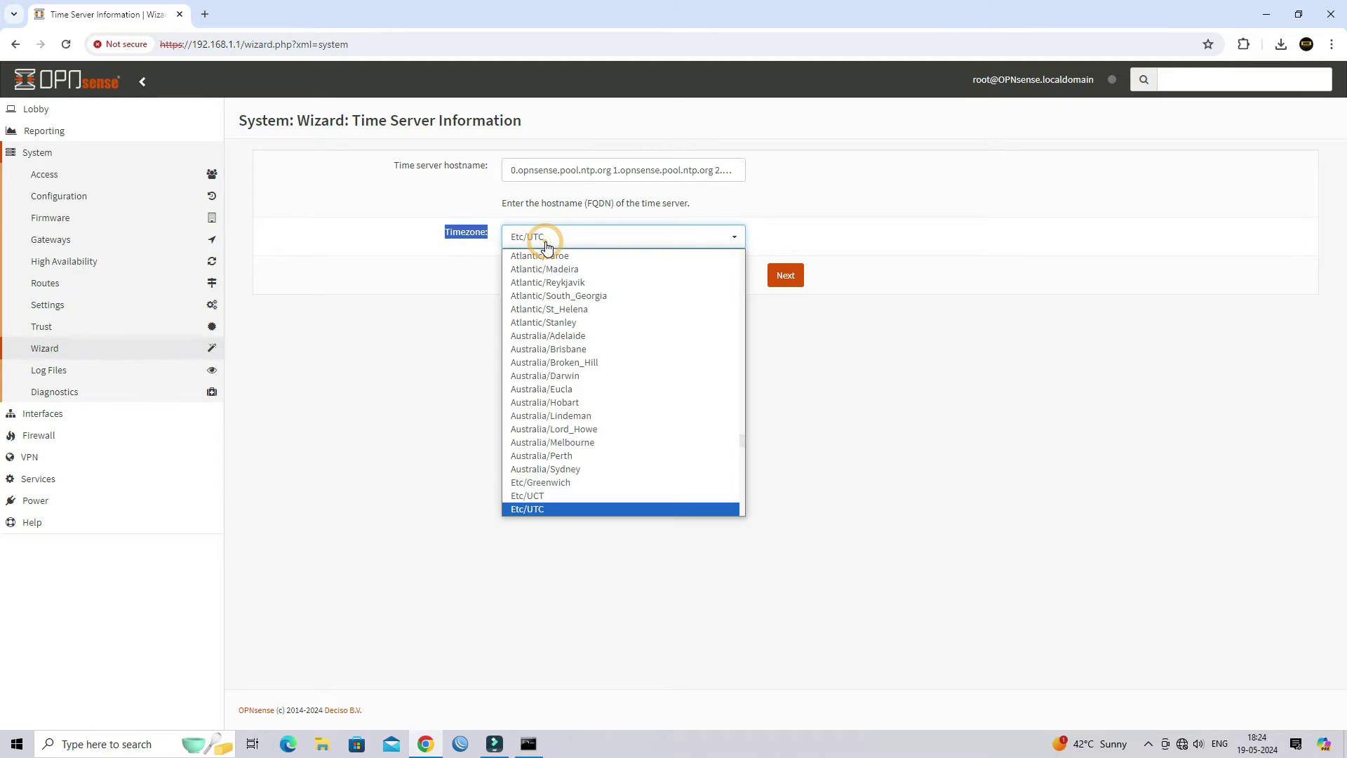
type("asia/c")
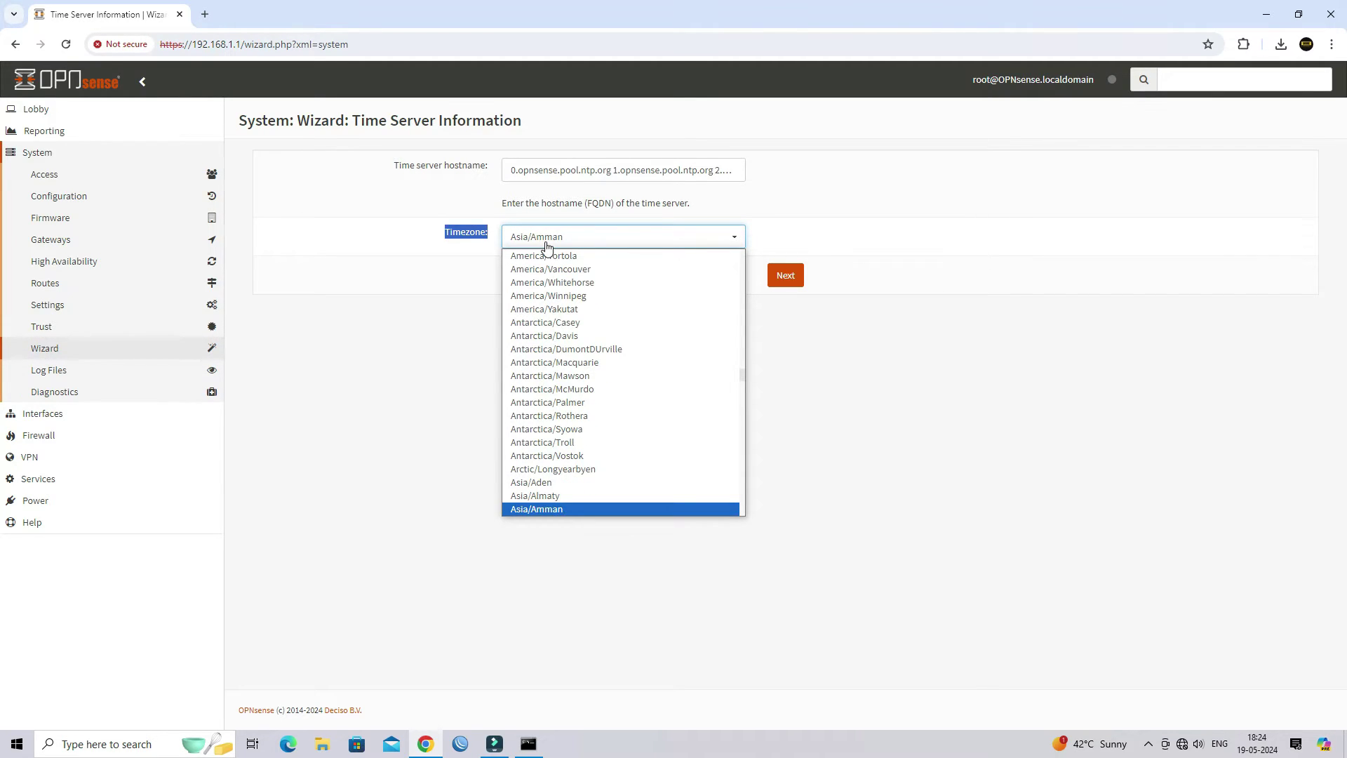
key("Down")
key("Down")
key("Down")
key("Down")
key("Down")
key("Down")
key("Down")
key("Down")
key("Down")
key("Down")
key("Down")
key("Down")
key("Down")
key("Down")
key("Down")
key("Down")
key("Down")
key("Down")
key("Down")
key("Down")
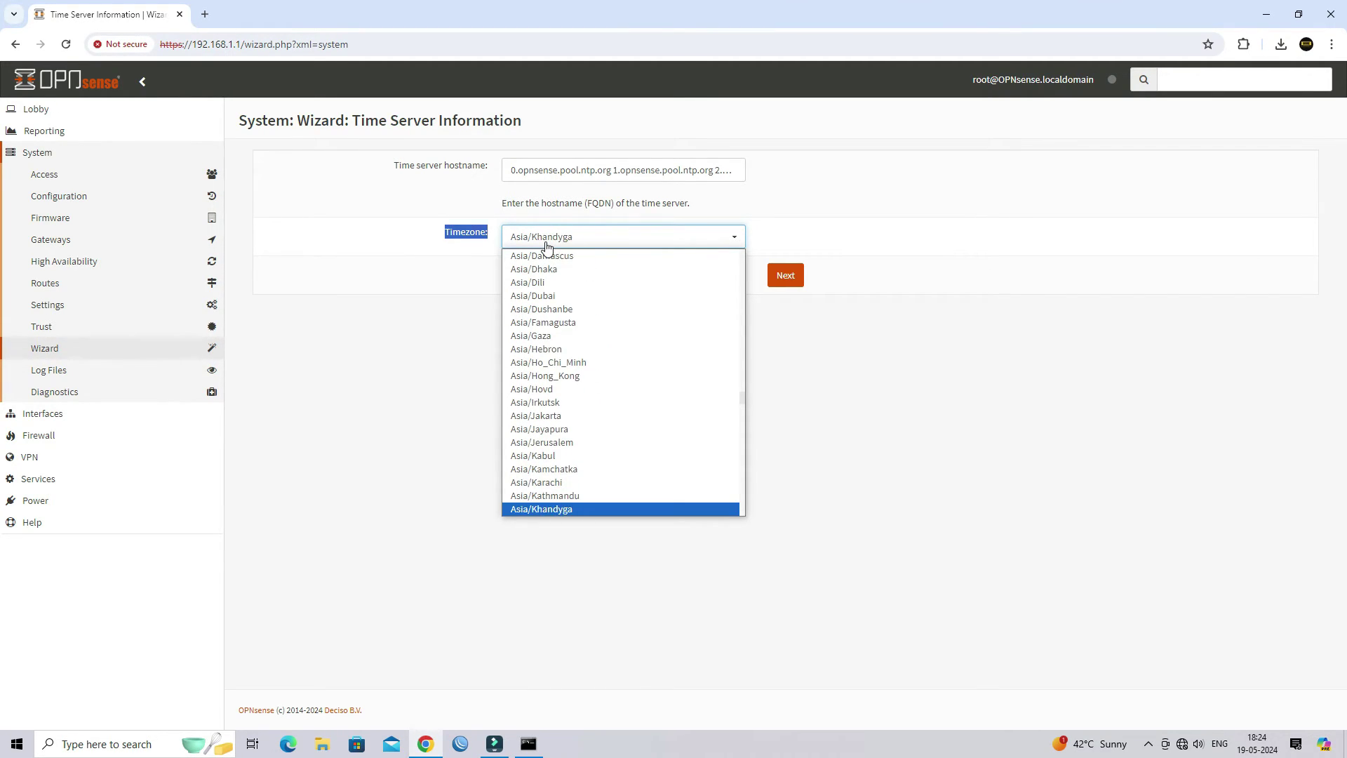
key("Down")
key("Return")
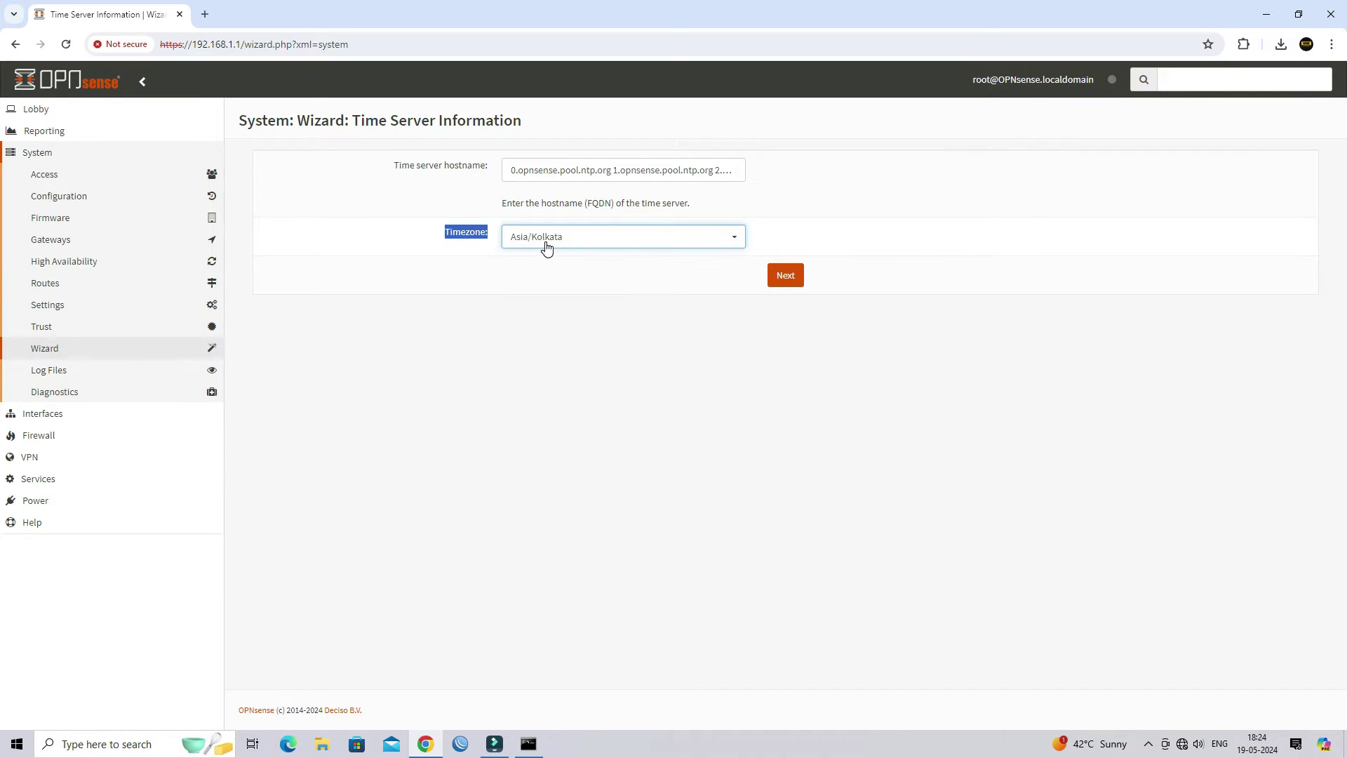
left_click(784, 283)
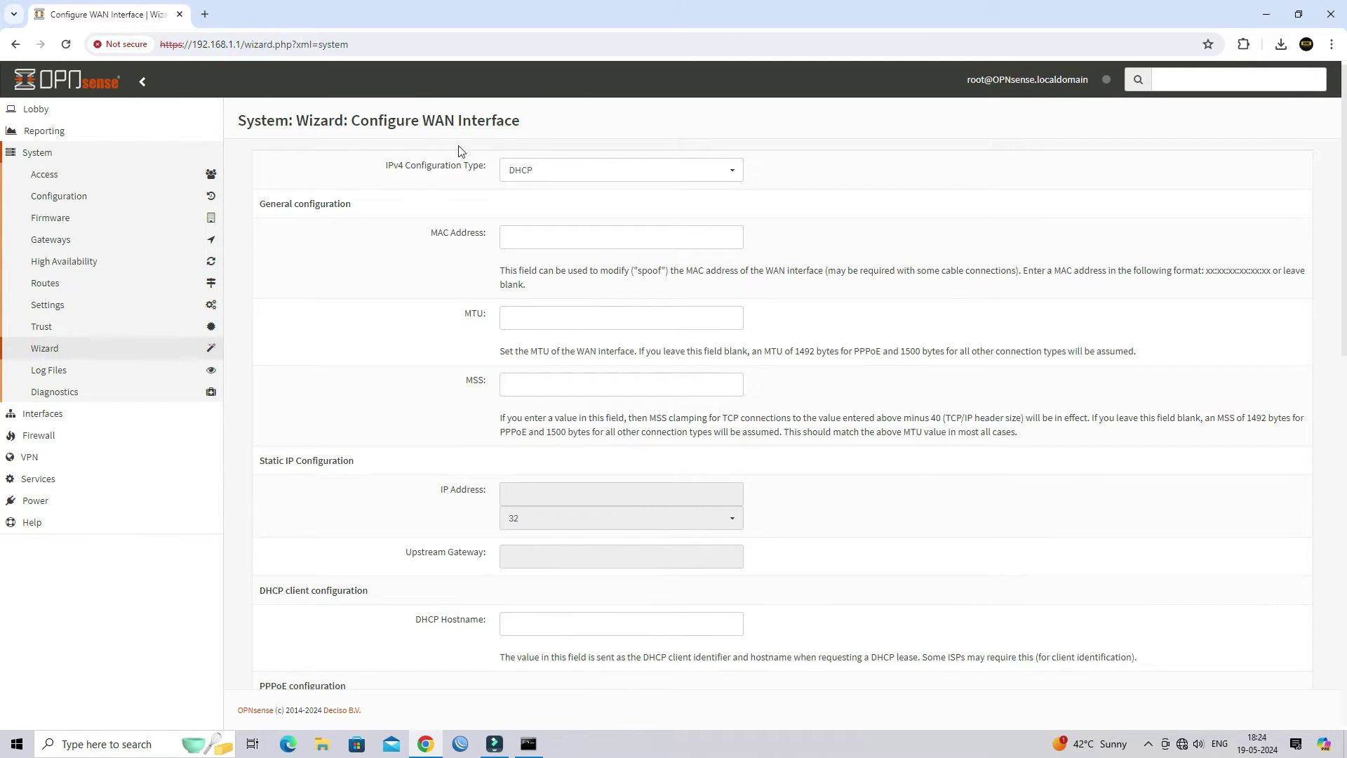
Set the WAN IPv4 configuration type to Static with IP address 192.168.11.210 and a 24-bit subnet mask.
left_click_drag(402, 162, 487, 184)
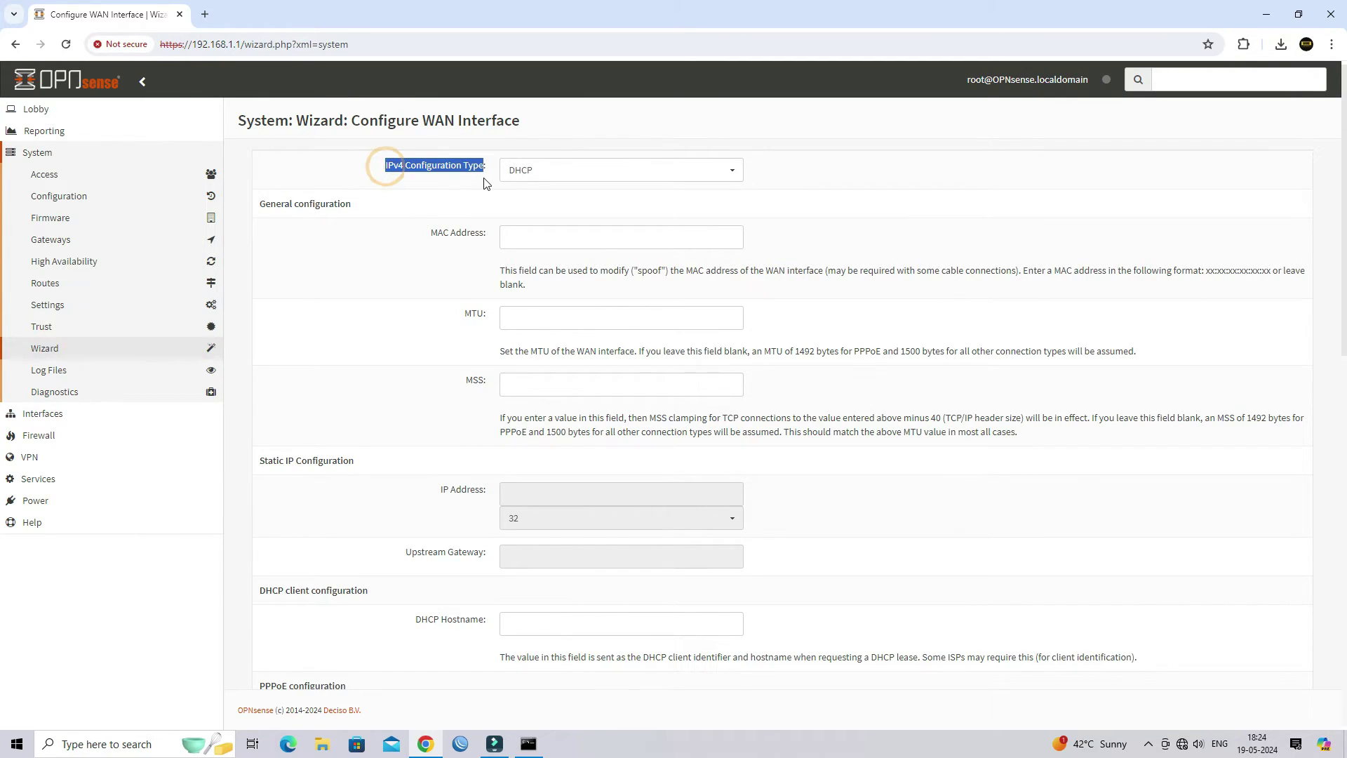
left_click(559, 175)
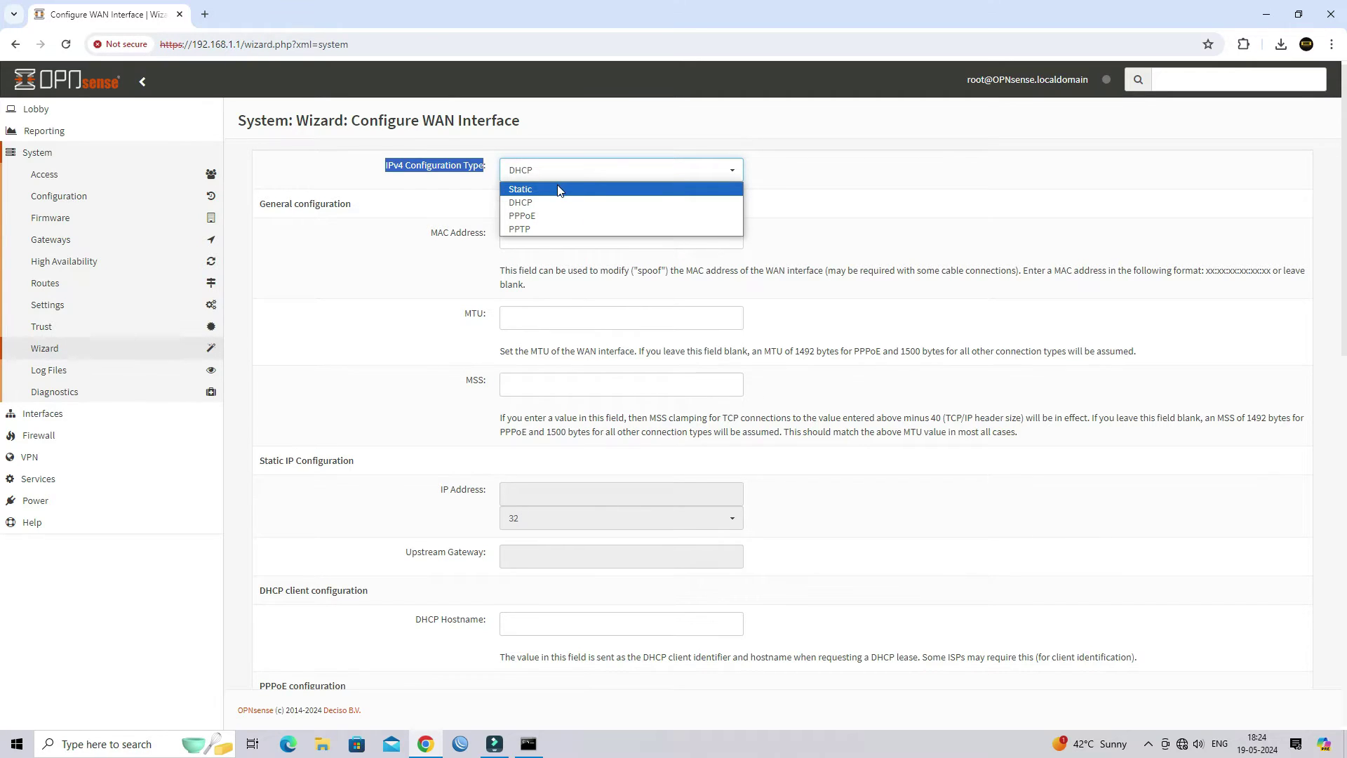
left_click(549, 186)
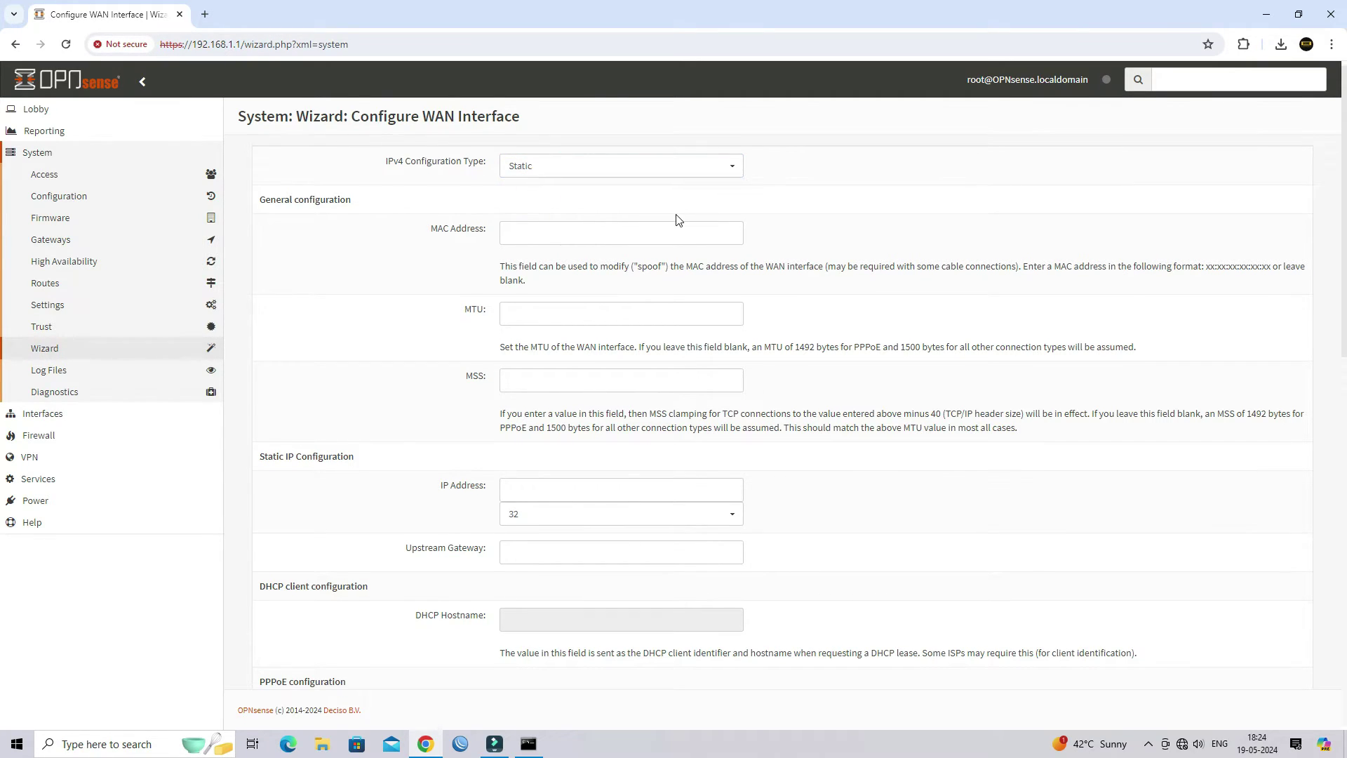
scroll(684, 218, "down", 1)
left_click(541, 419)
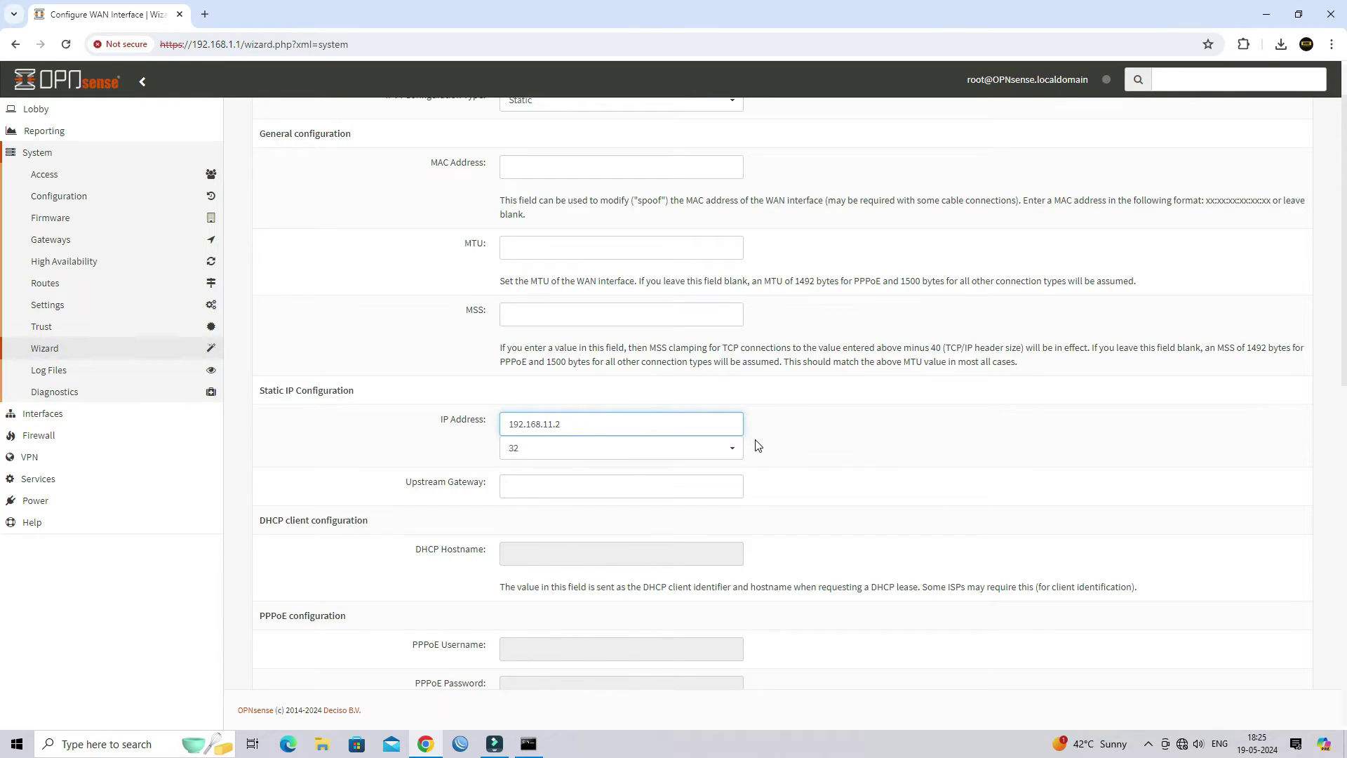
left_click(726, 447)
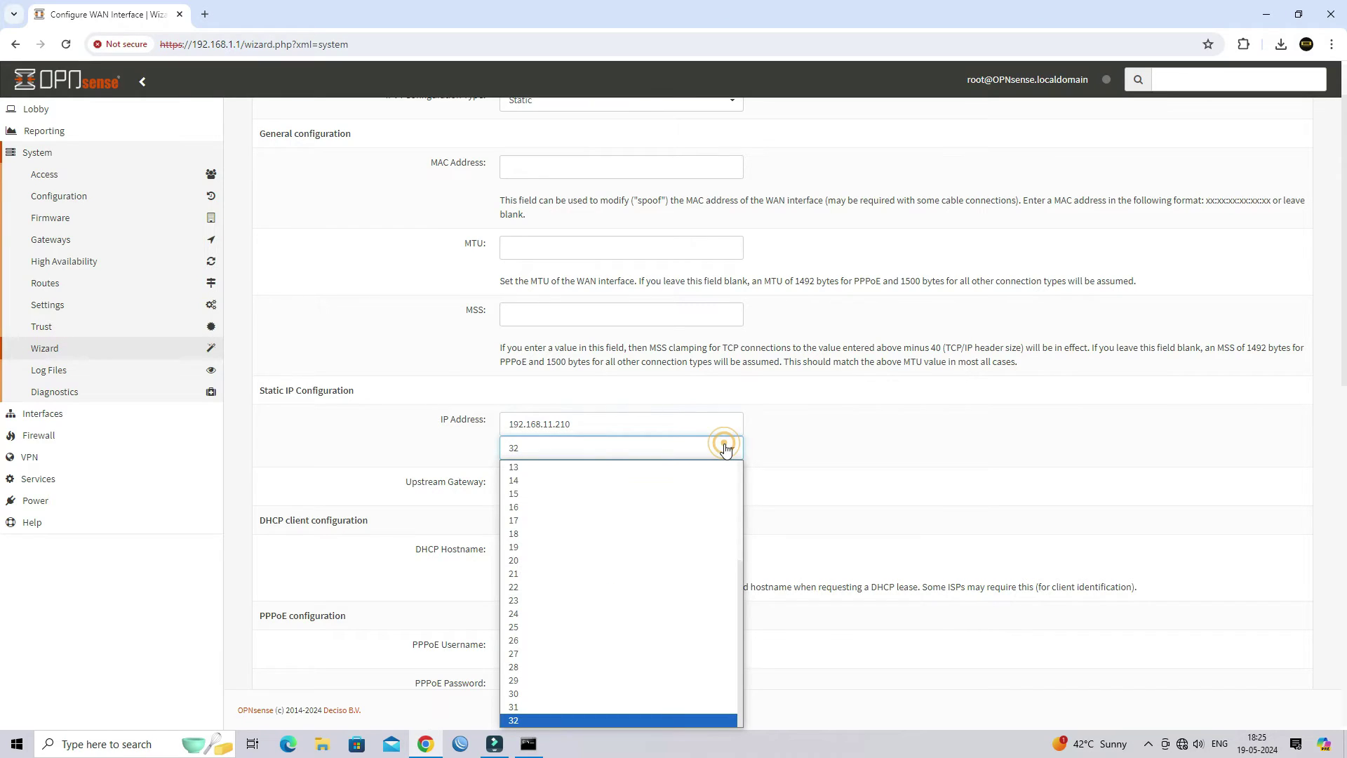
left_click(578, 615)
Set the WAN upstream gateway to 192.168.11.1, leave the remaining WAN options at their defaults, and proceed to the LAN settings.
left_click(550, 484)
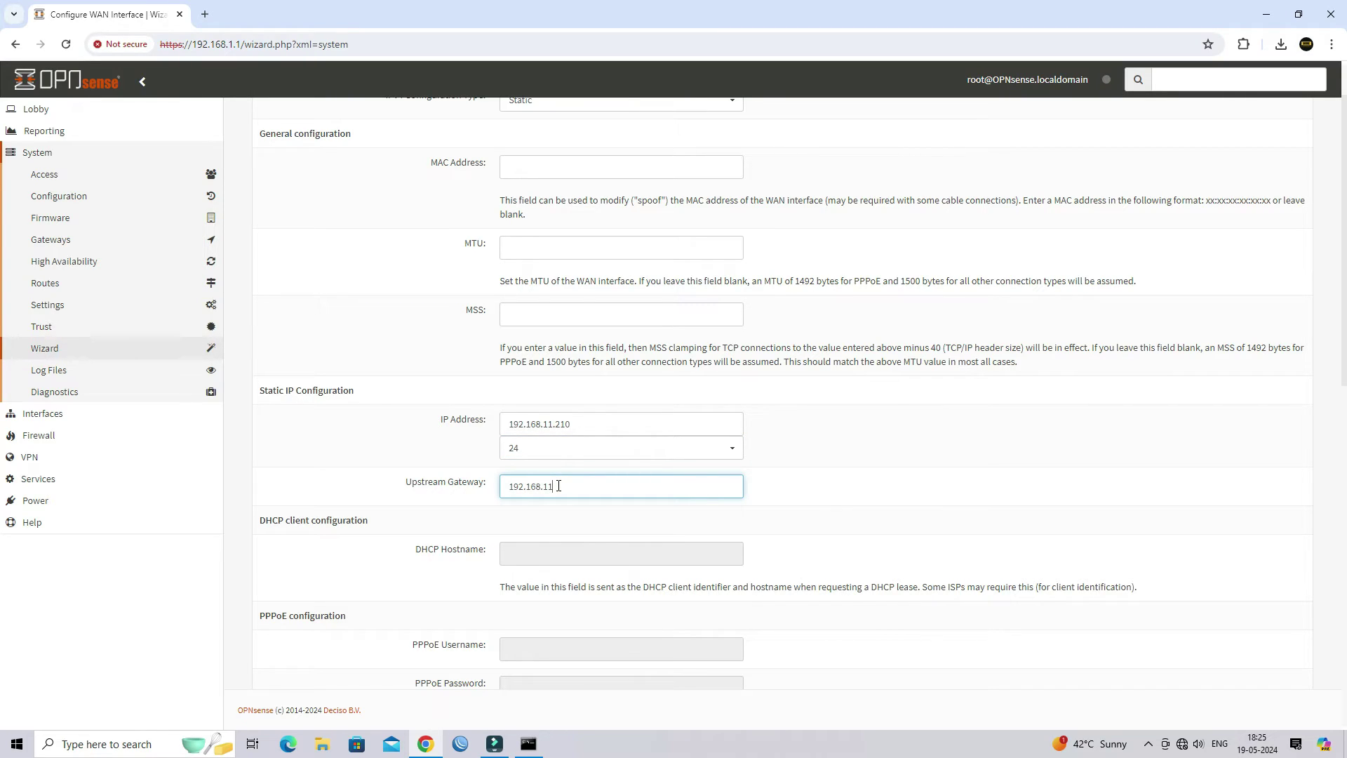
scroll(794, 491, "down", 2)
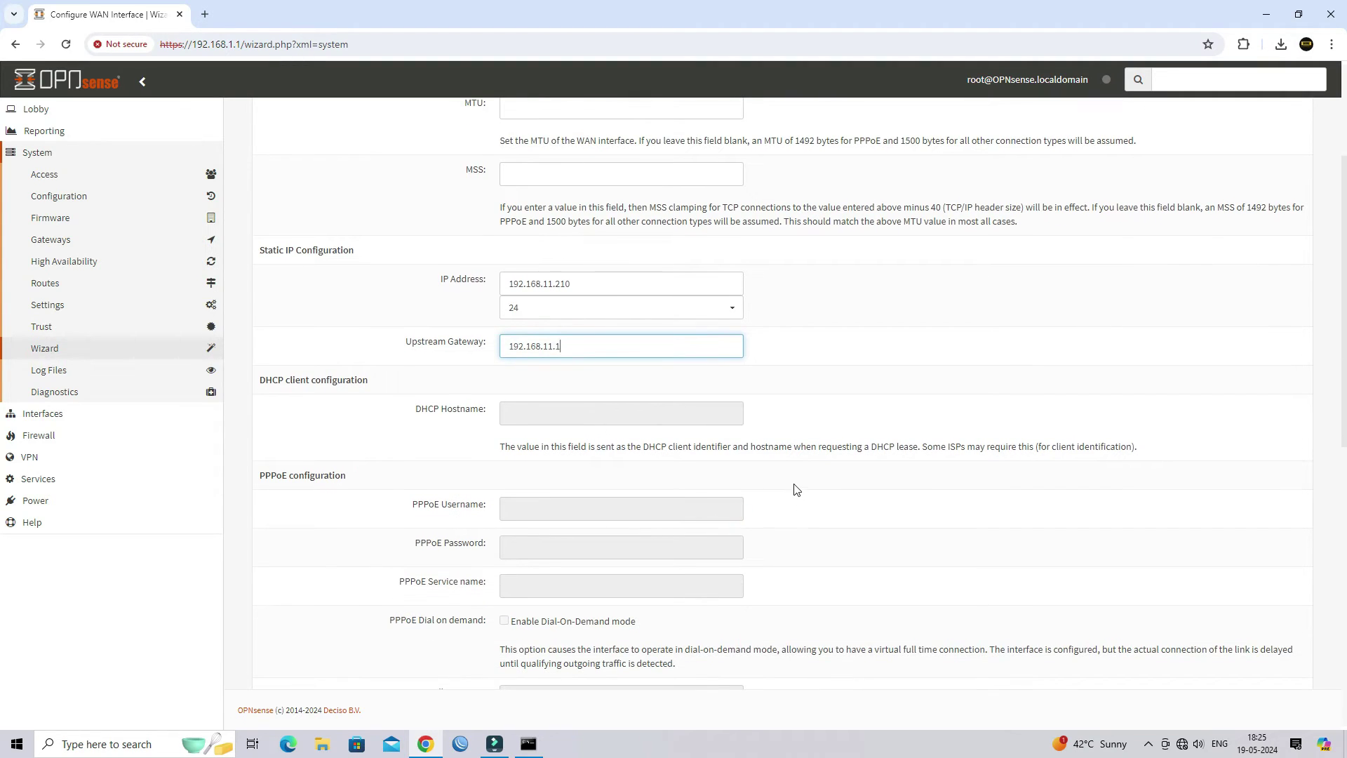
scroll(1079, 393, "down", 5)
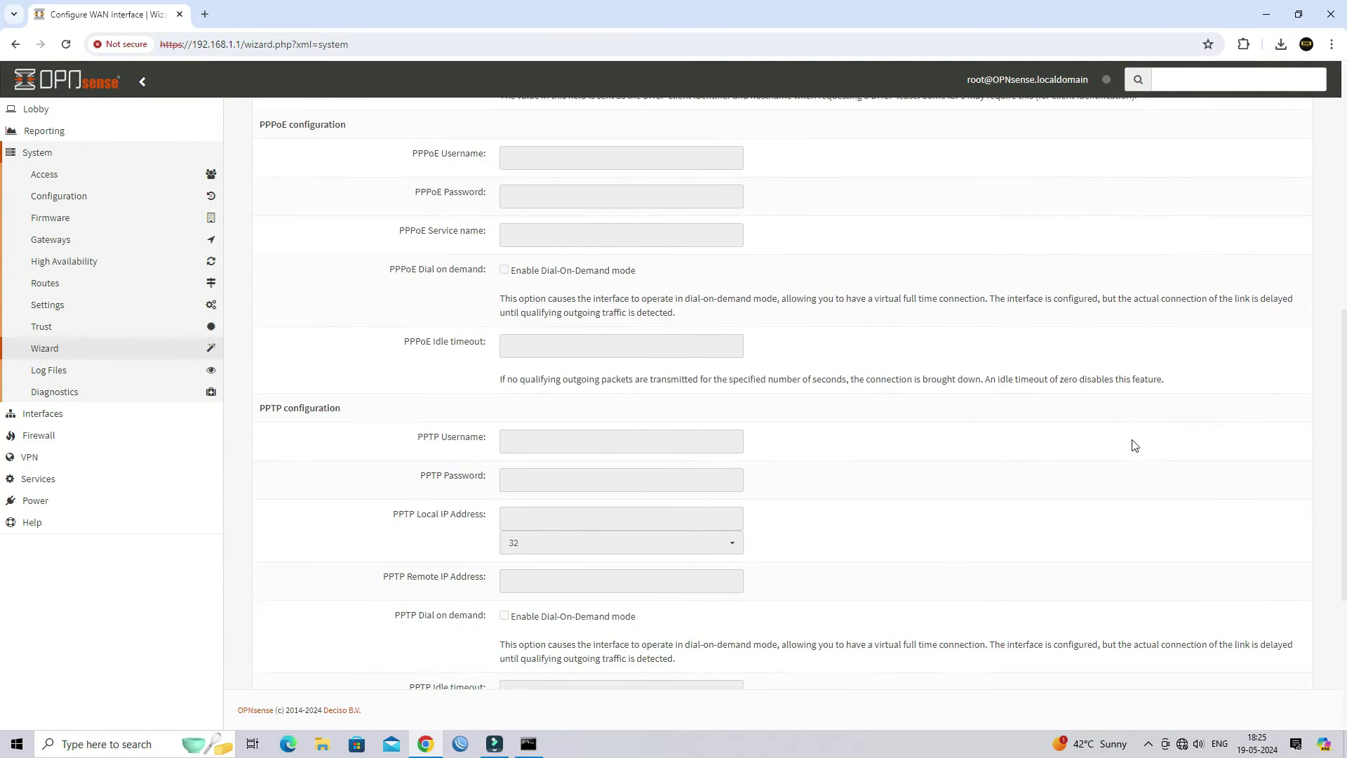
scroll(1134, 446, "down", 4)
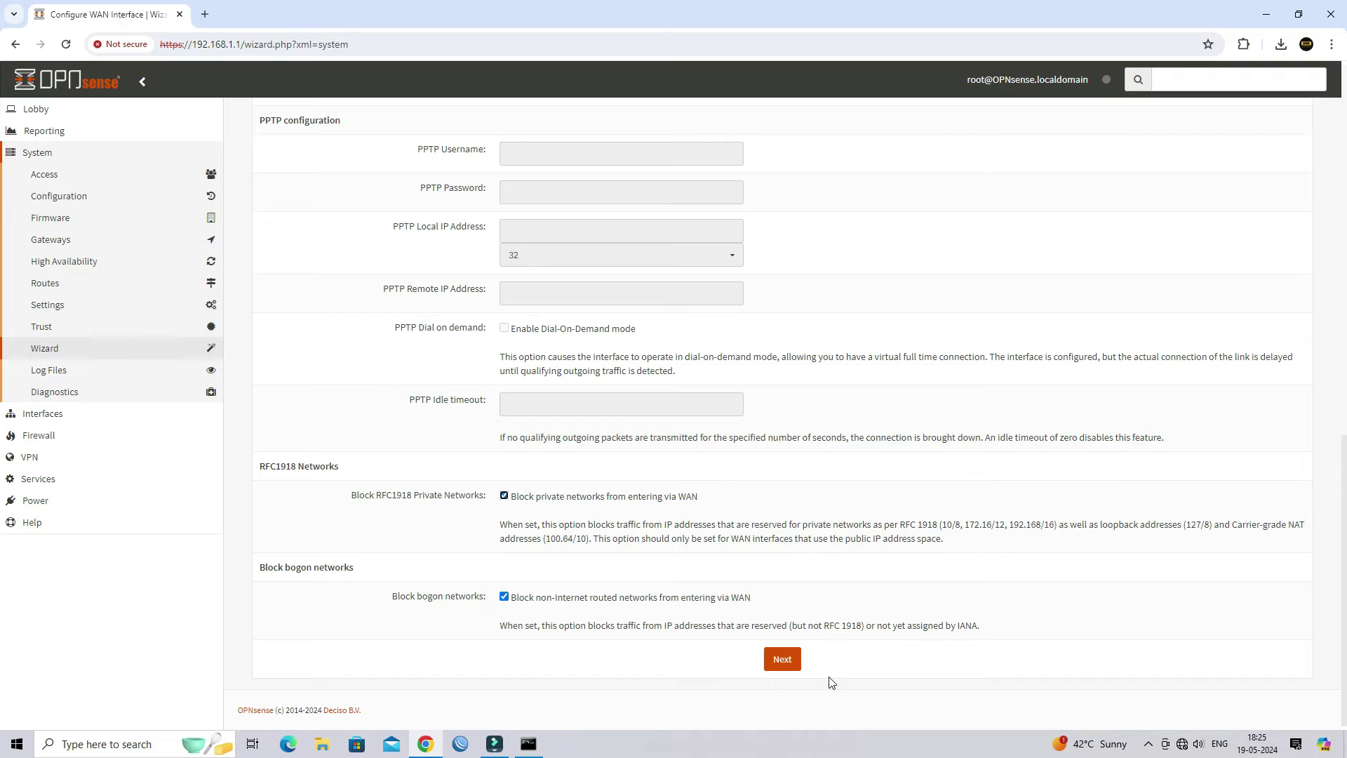
left_click(782, 660)
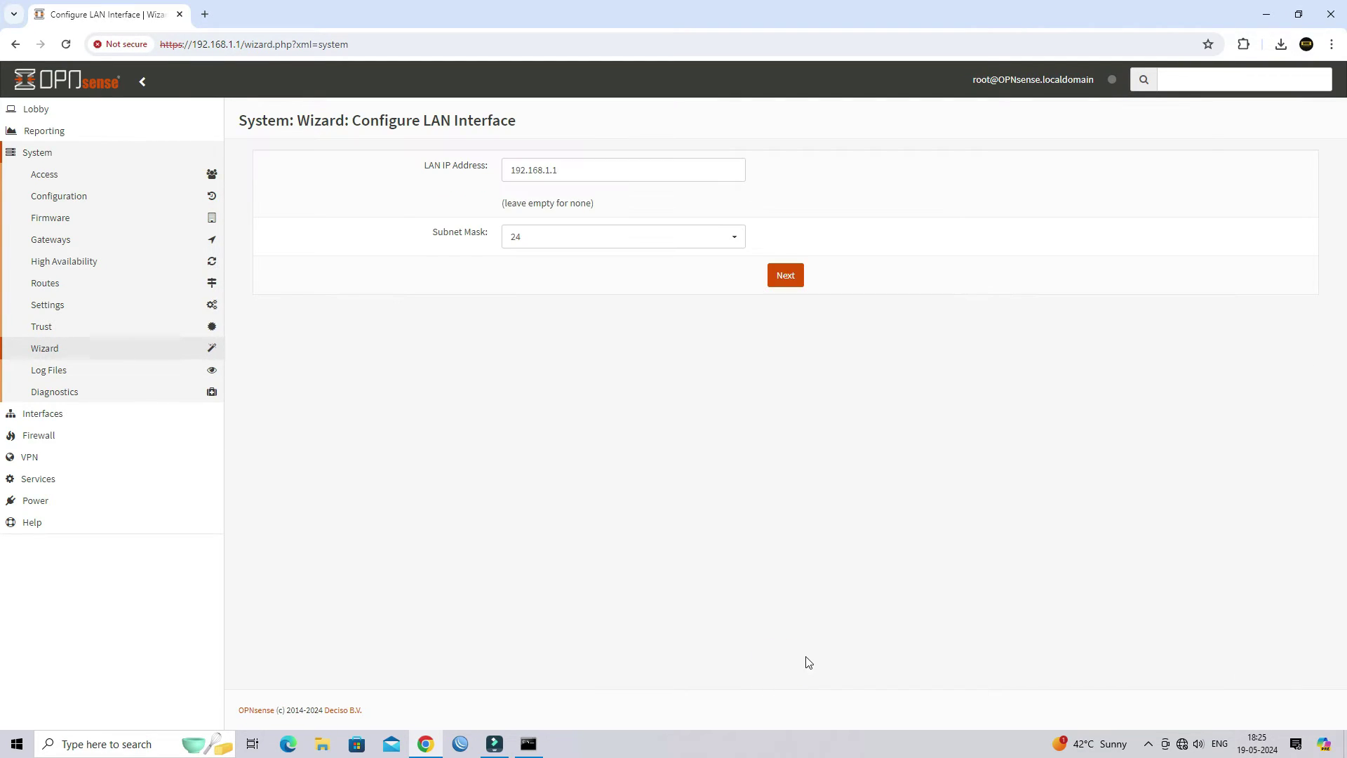
Accept the existing LAN IP address and subnet mask and proceed to the root password page.
triple_click(421, 164)
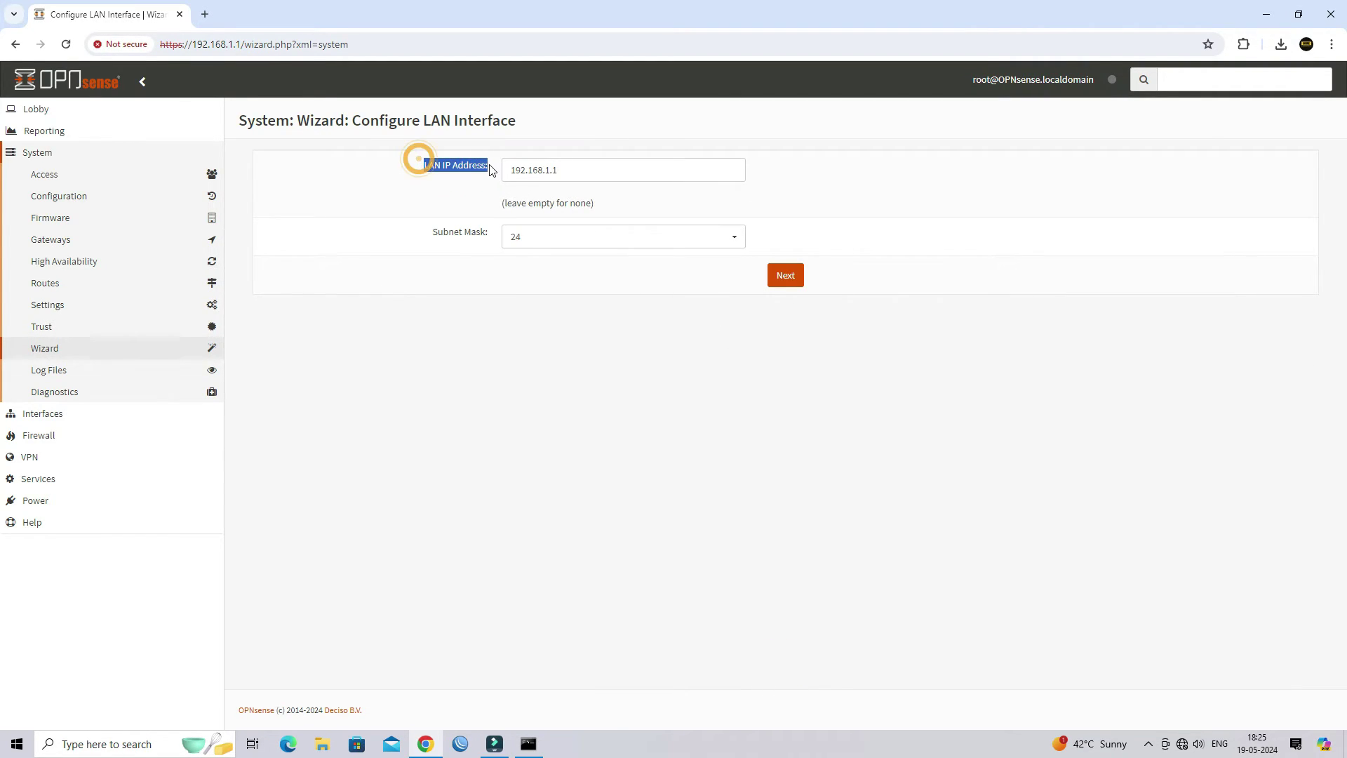
left_click(436, 233)
triple_click(436, 233)
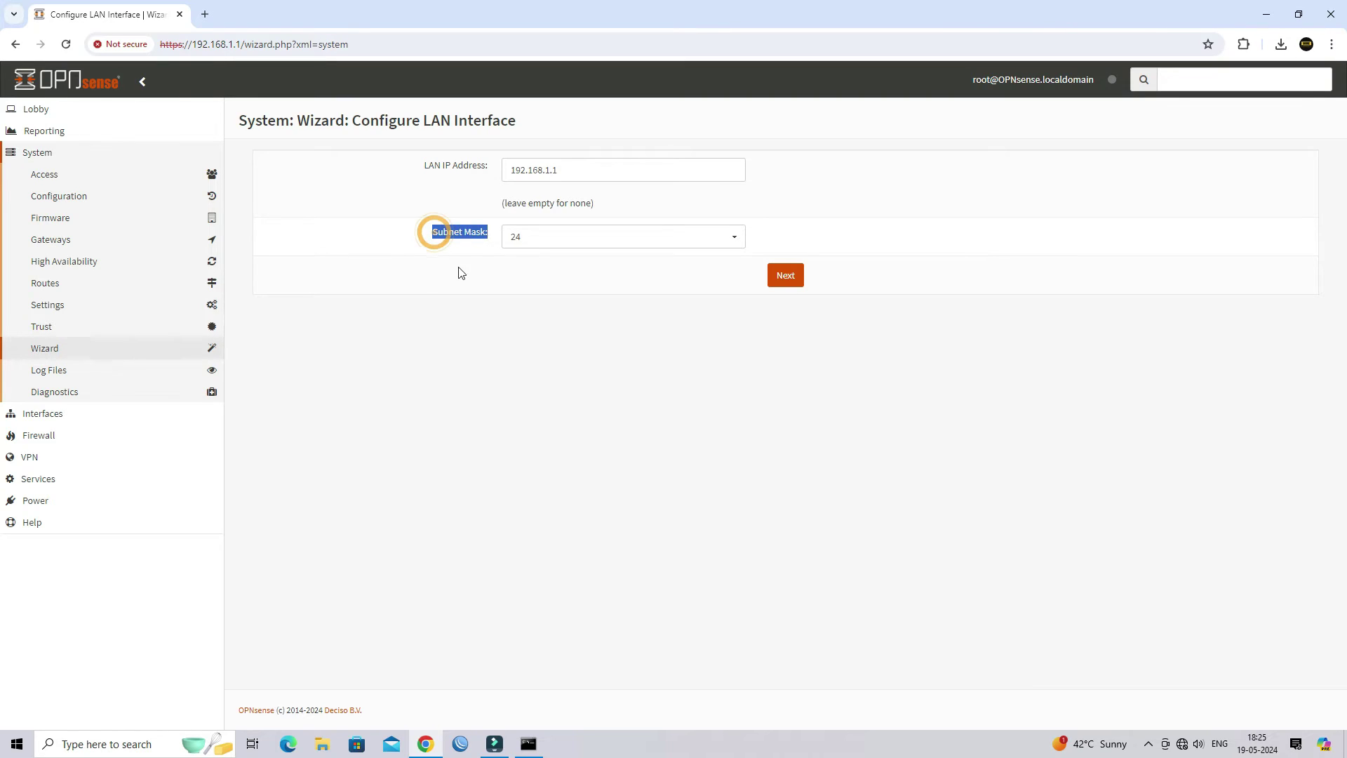
left_click(399, 300)
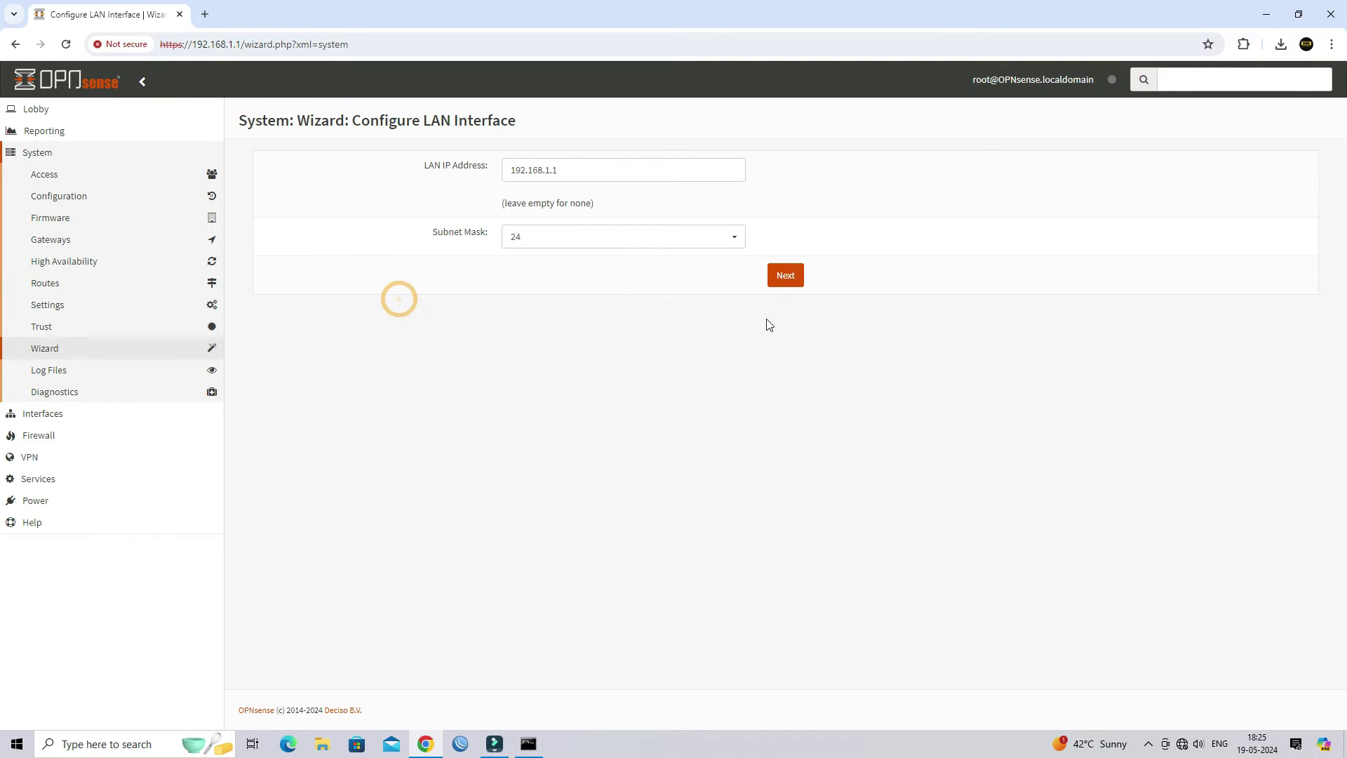
left_click(786, 277)
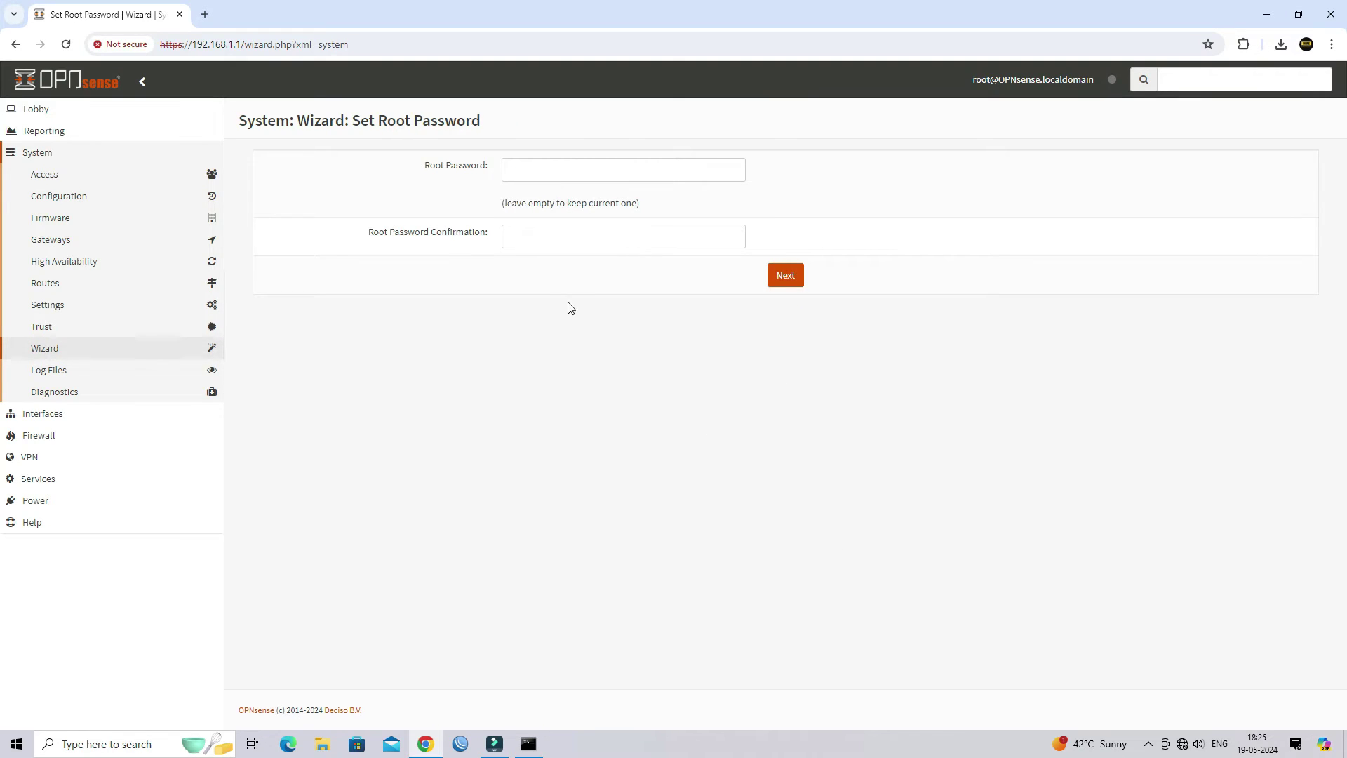
Leave both root password fields empty to keep the current password and proceed to the configuration reload page.
left_click(526, 174)
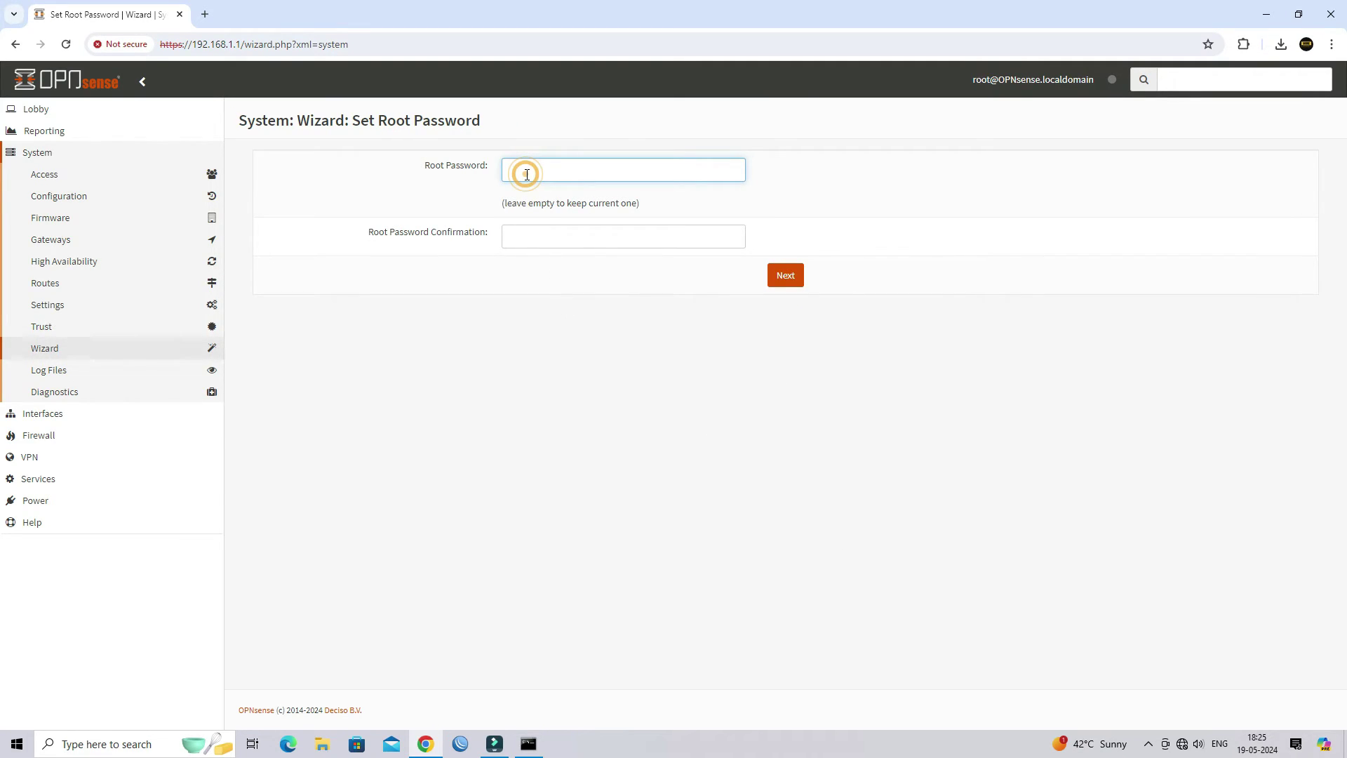
left_click(531, 234)
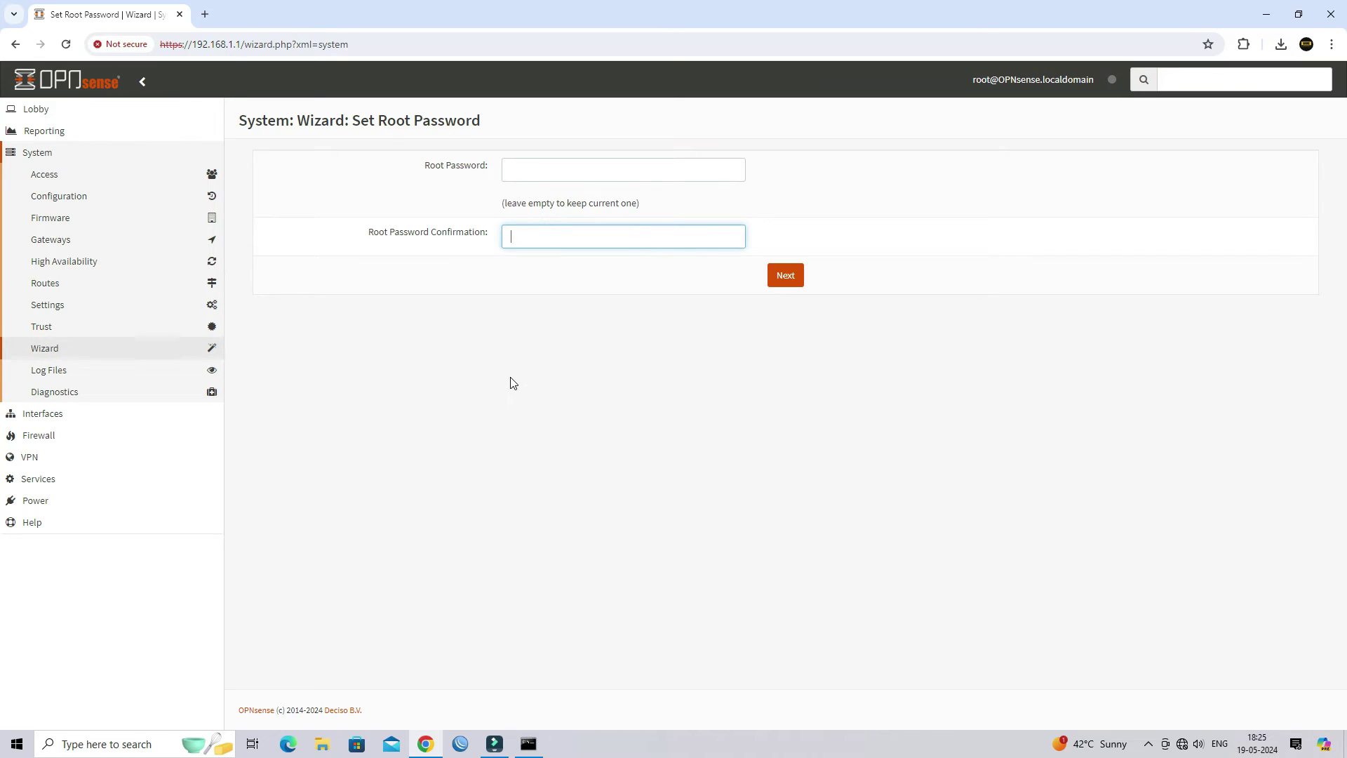
left_click(798, 278)
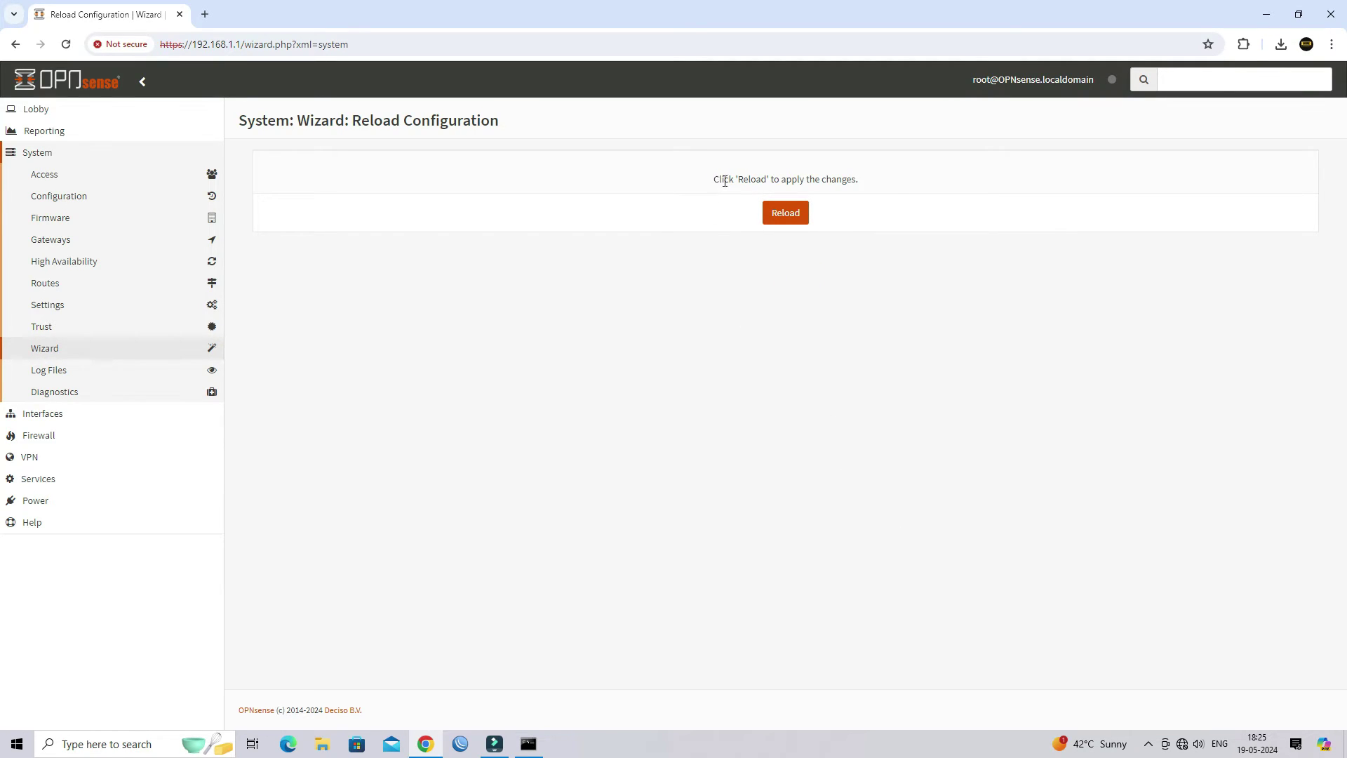
Reload the configuration to apply the wizard changes and finish the initial setup.
left_click_drag(714, 181, 893, 195)
left_click(773, 322)
left_click(792, 219)
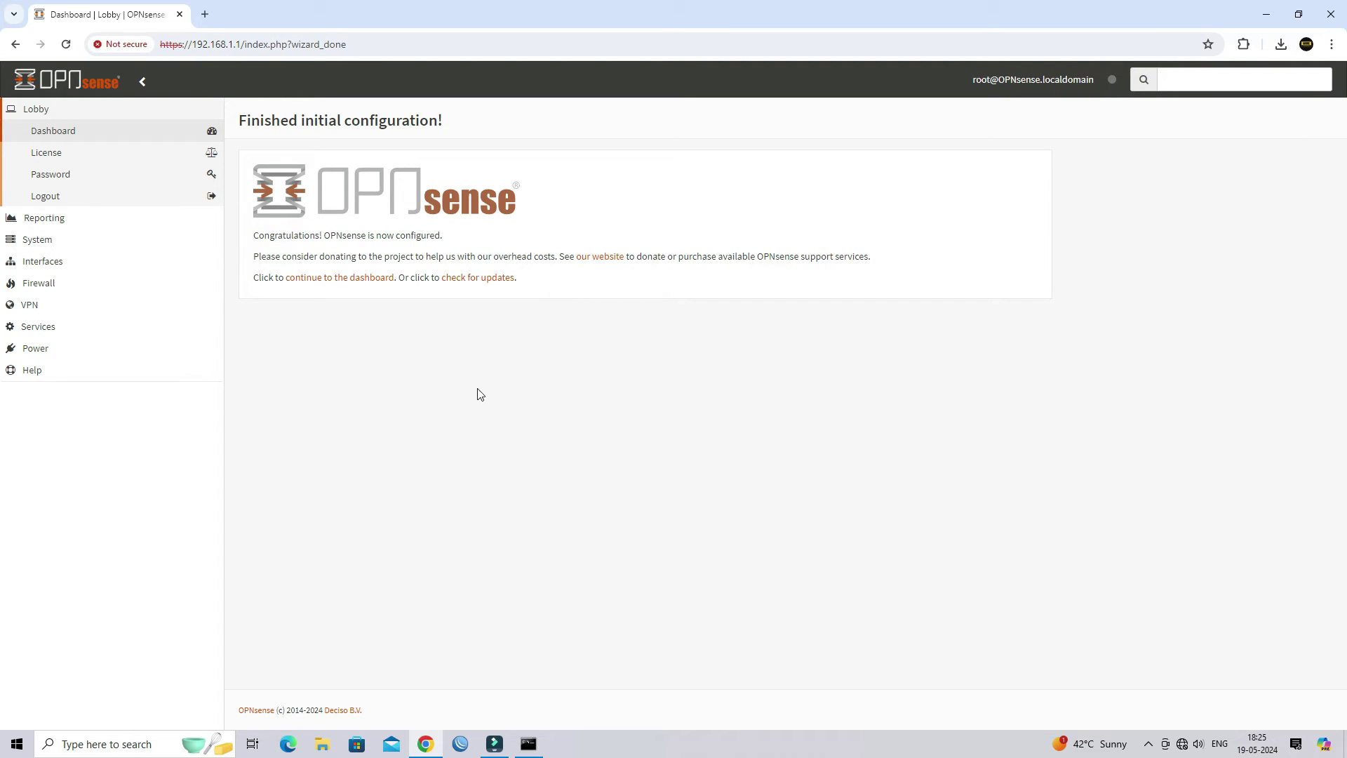
Open the dashboard and check the WAN interface's IP address in the Interfaces widget.
left_click(52, 133)
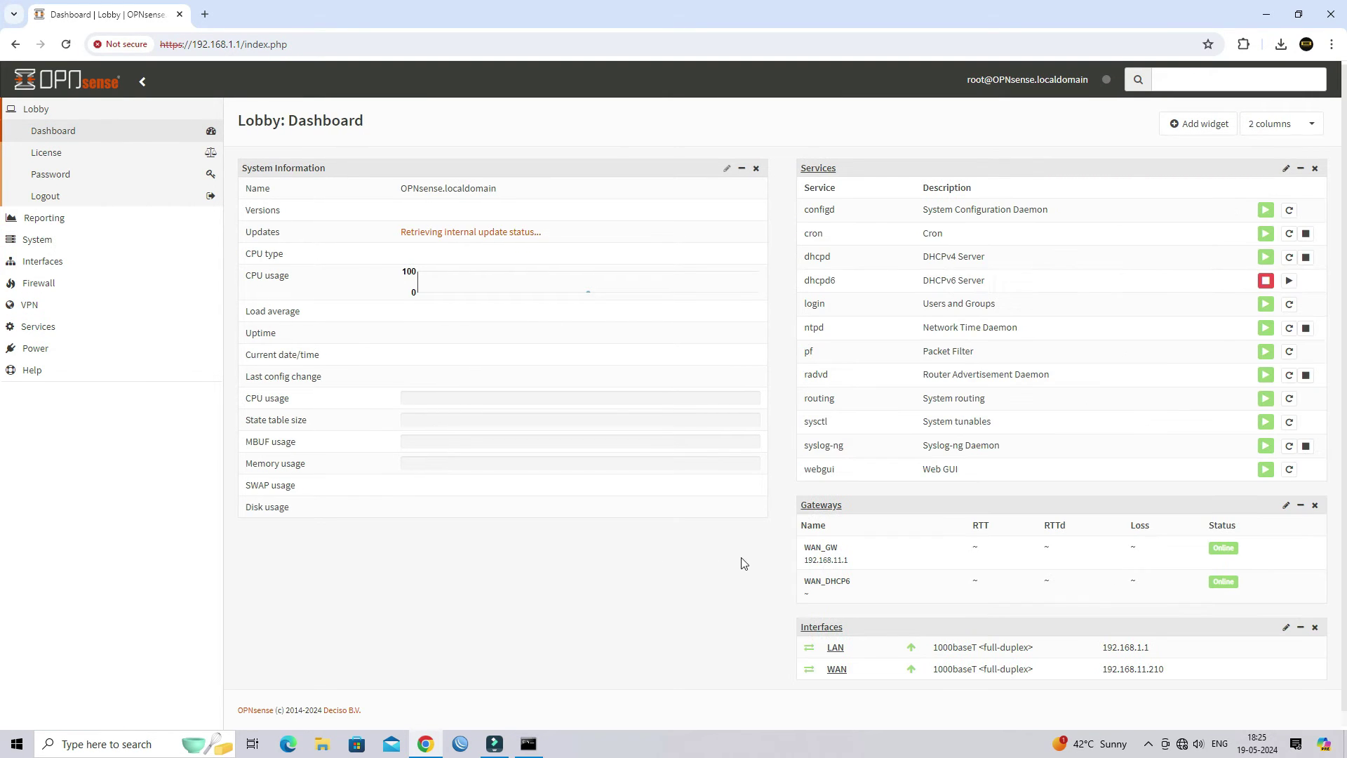
scroll(1224, 631, "down", 1)
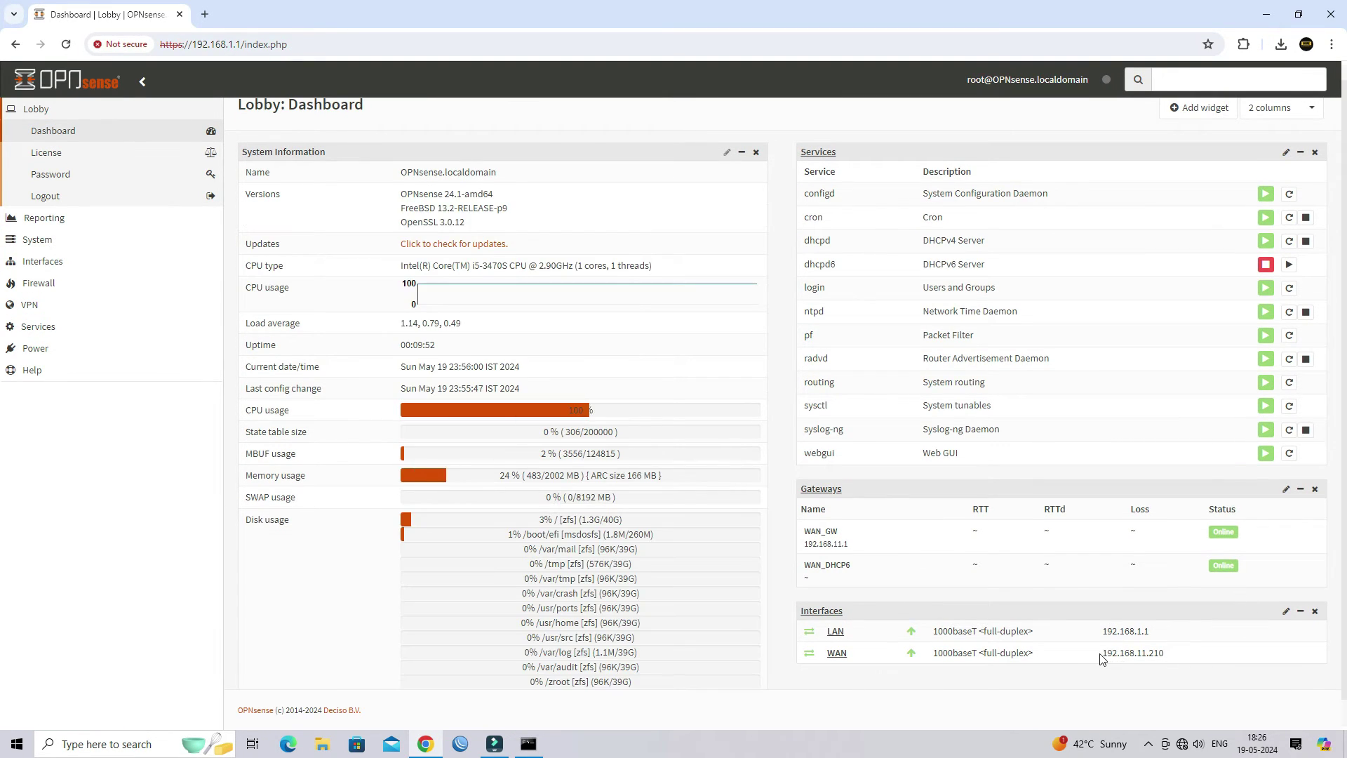
double_click(1121, 654)
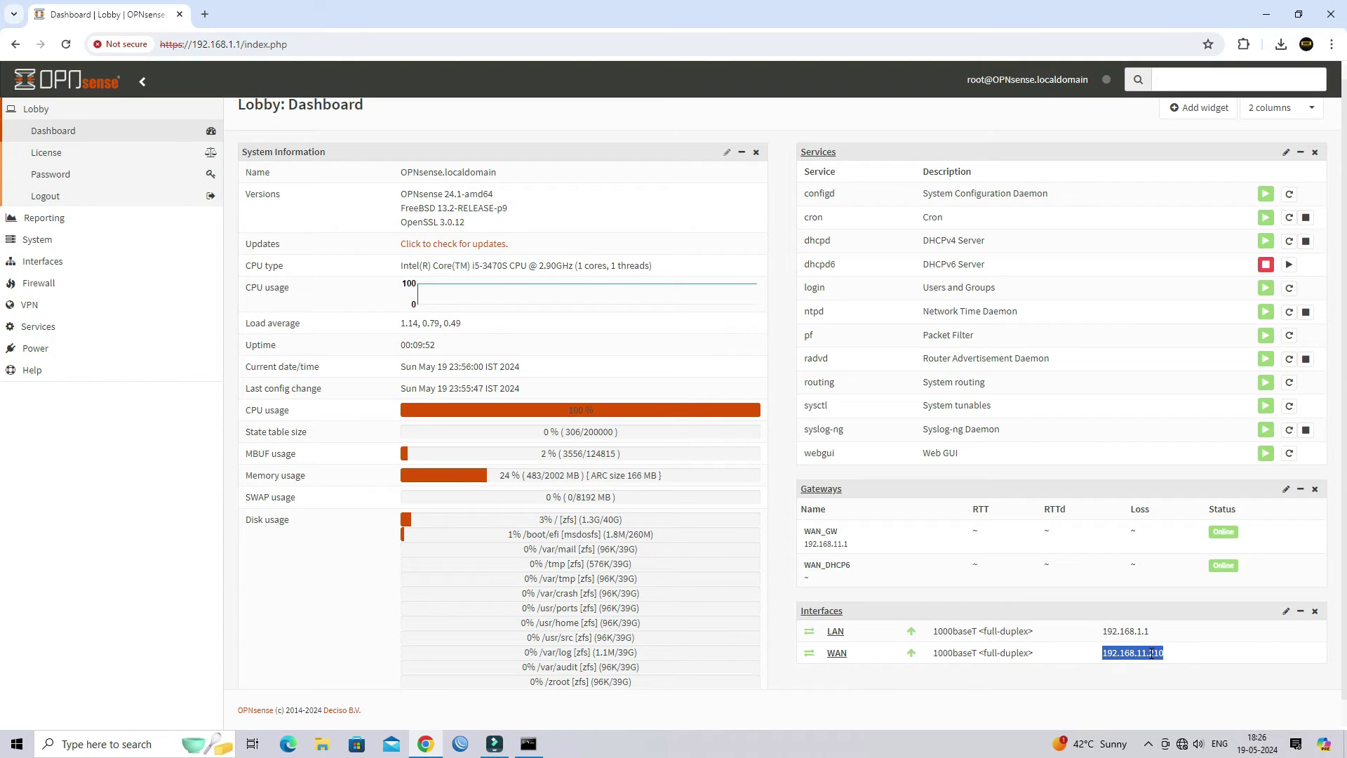
left_click(1105, 656)
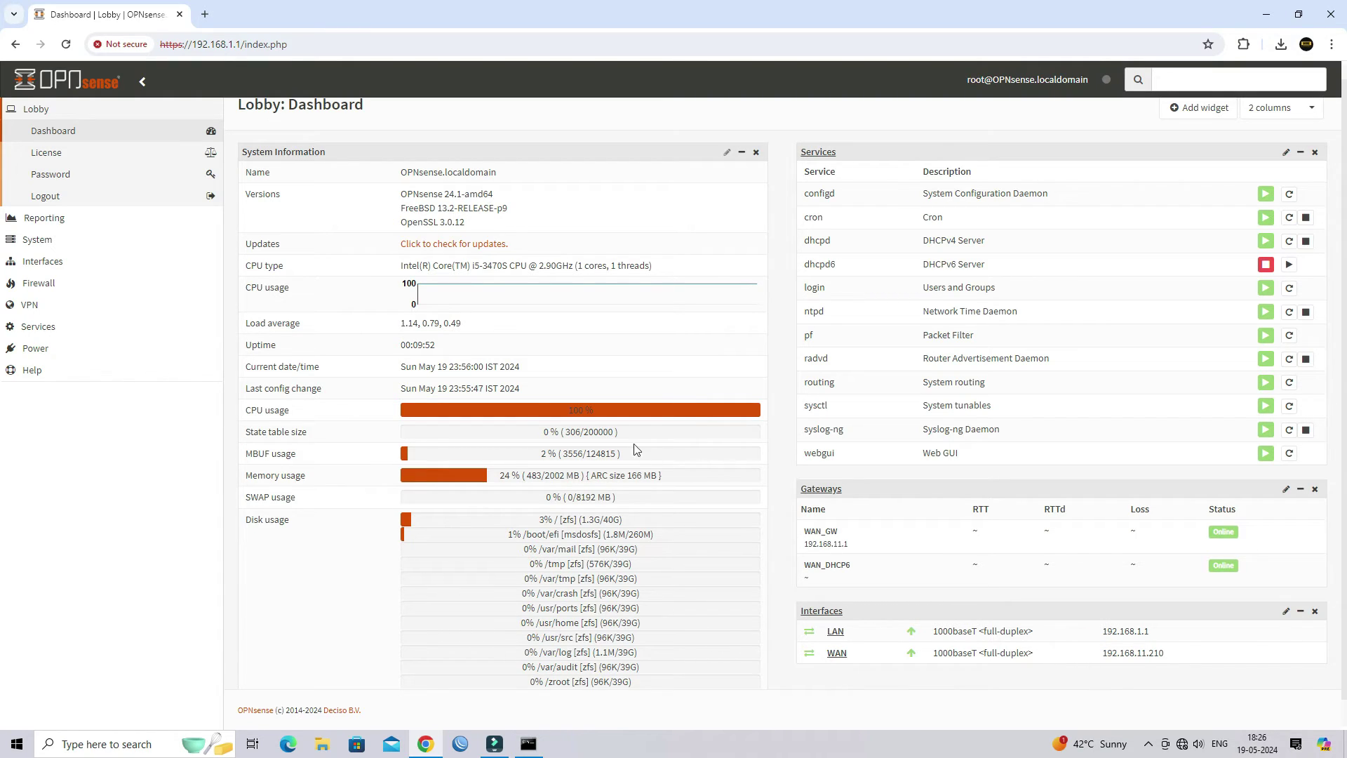
Set the WAN interface's IPv4 upstream gateway to WAN_GW - 192.168.11.1, then save and apply the changes.
left_click(107, 263)
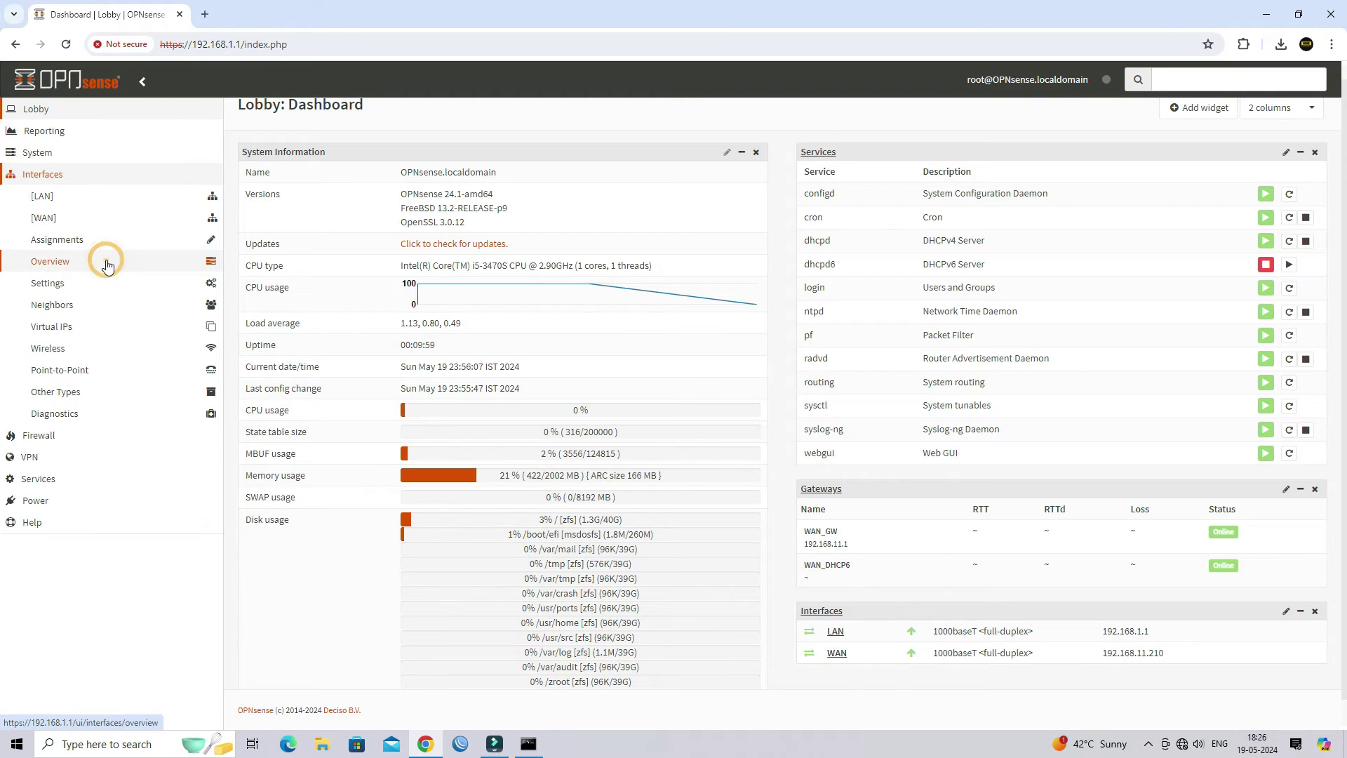
left_click(82, 227)
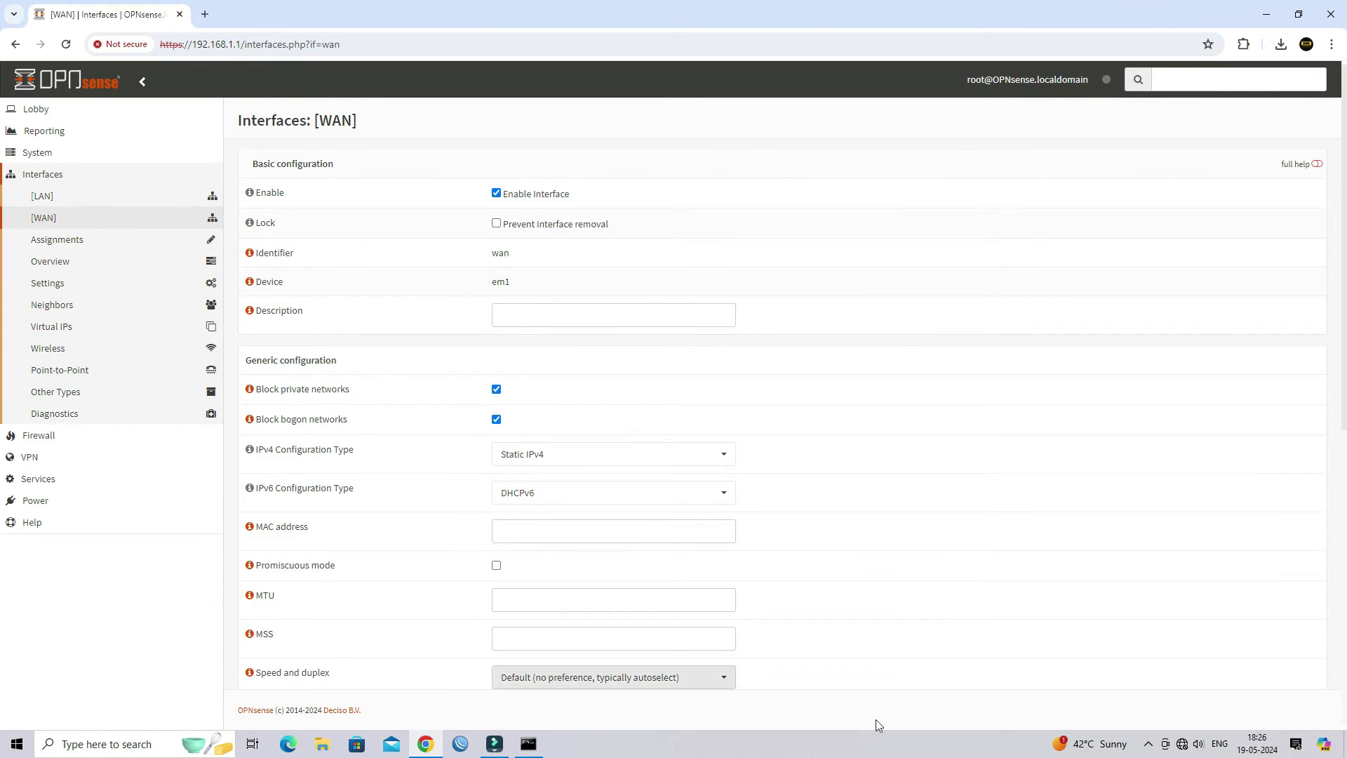
scroll(924, 624, "down", 8)
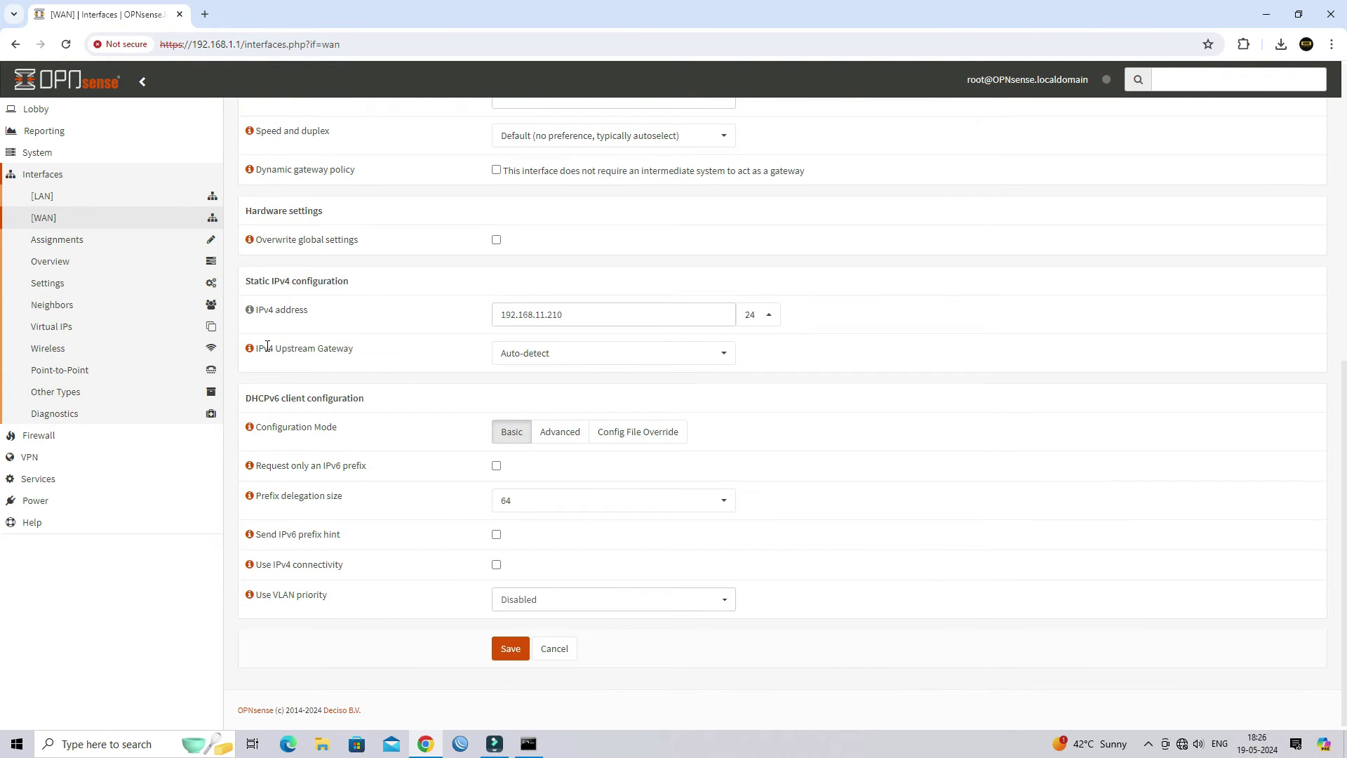
left_click_drag(252, 348, 354, 349)
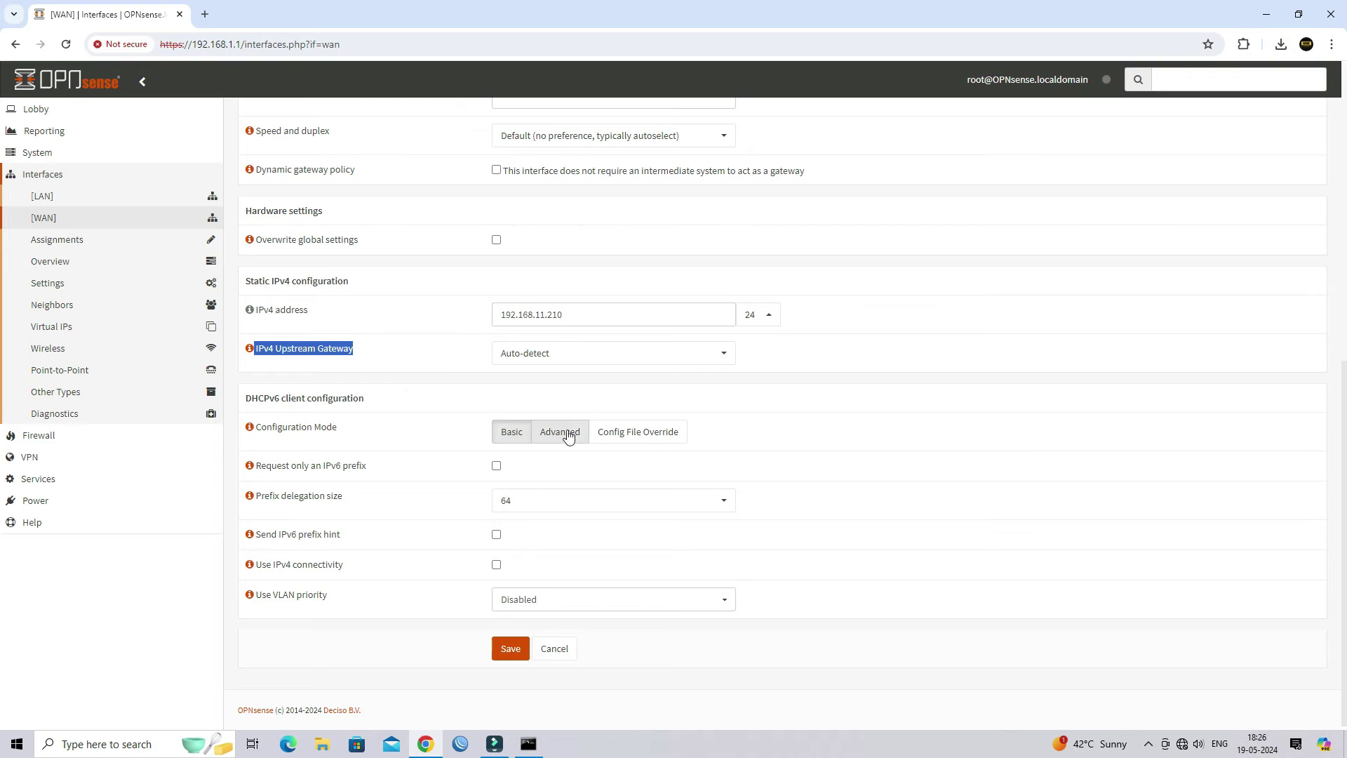
left_click(622, 349)
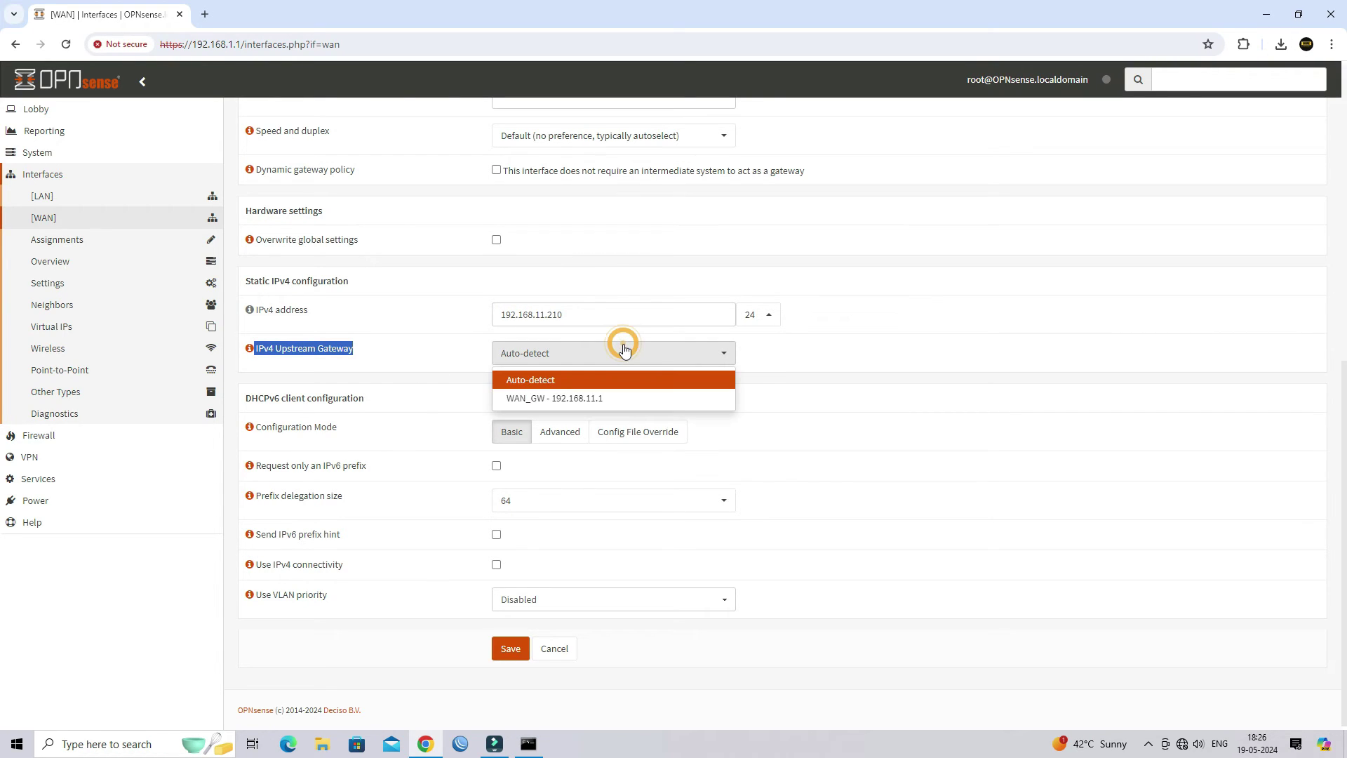
left_click(595, 399)
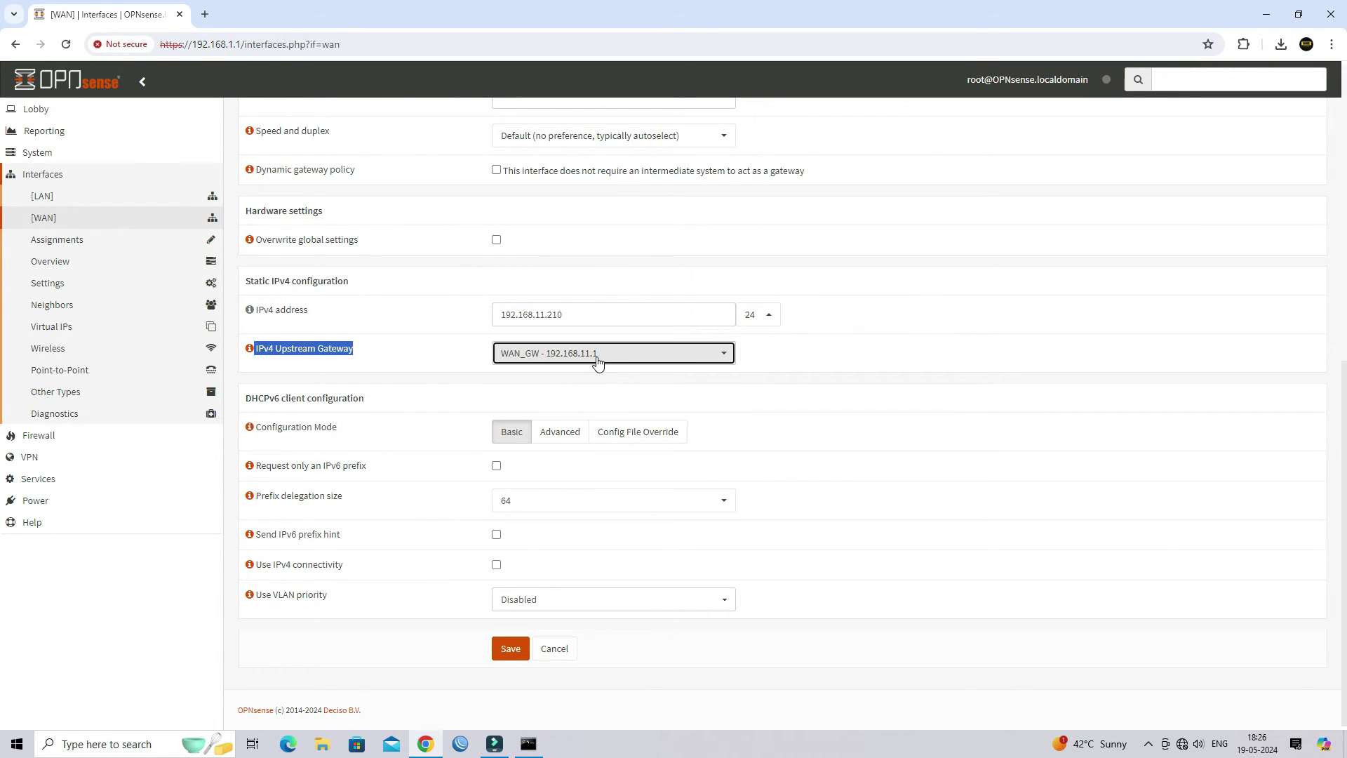
left_click(510, 650)
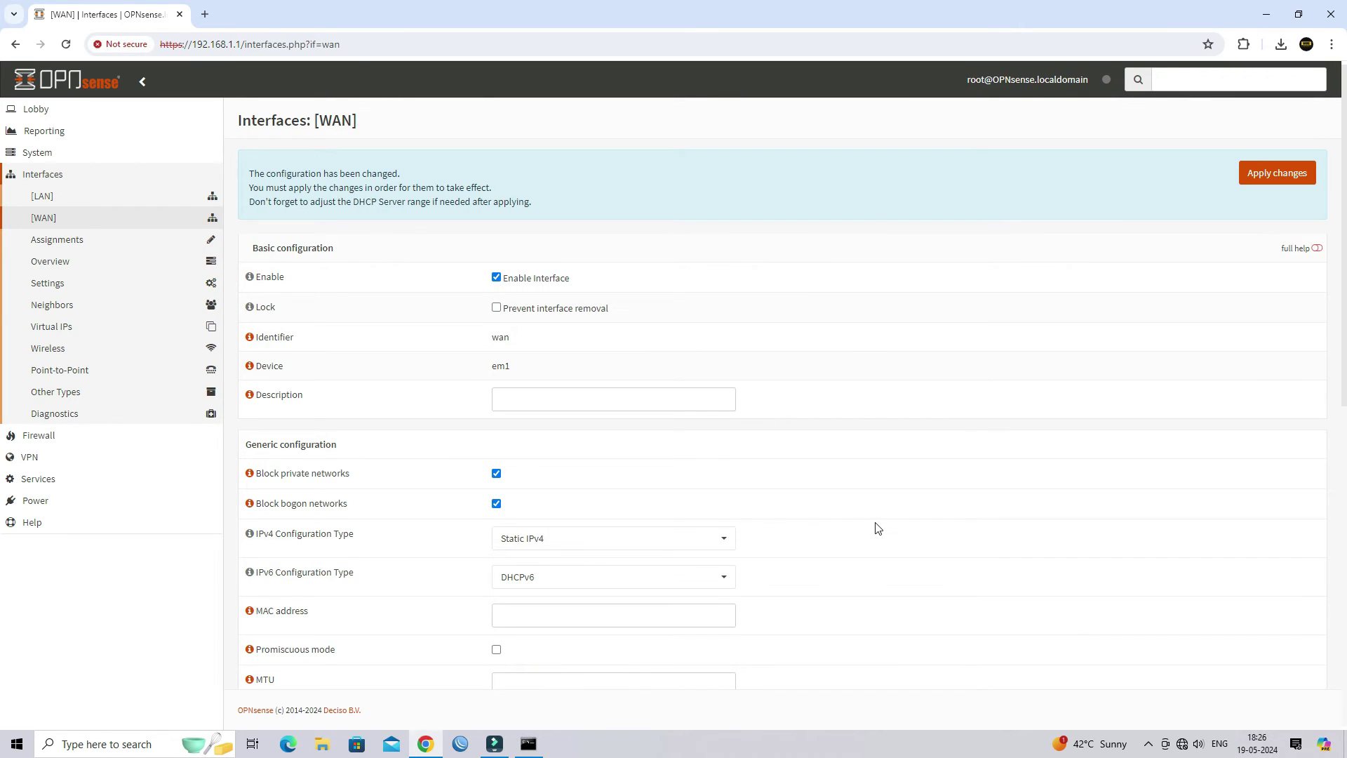
left_click(1303, 188)
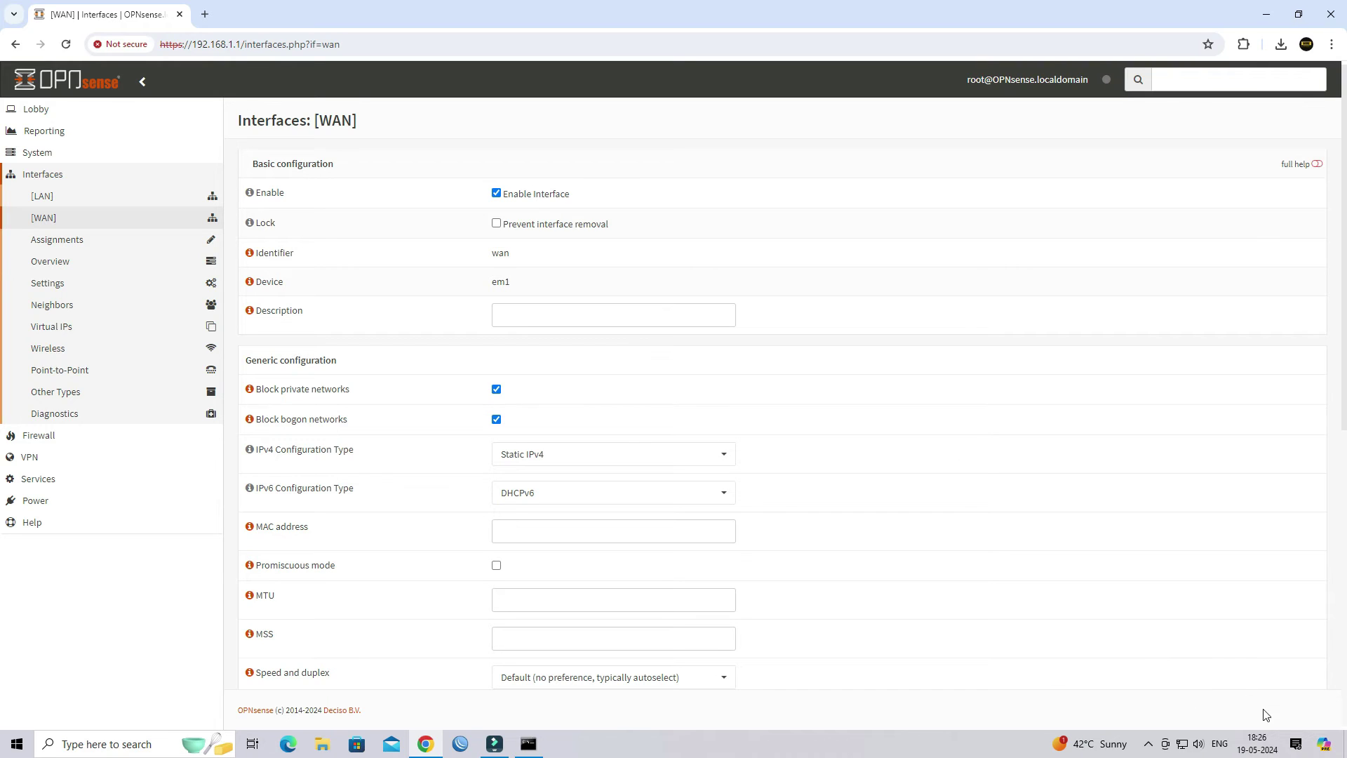
Check the computer's network connection, then run a continuous ping to 8.8.8.8 in Command Prompt.
left_click(1182, 743)
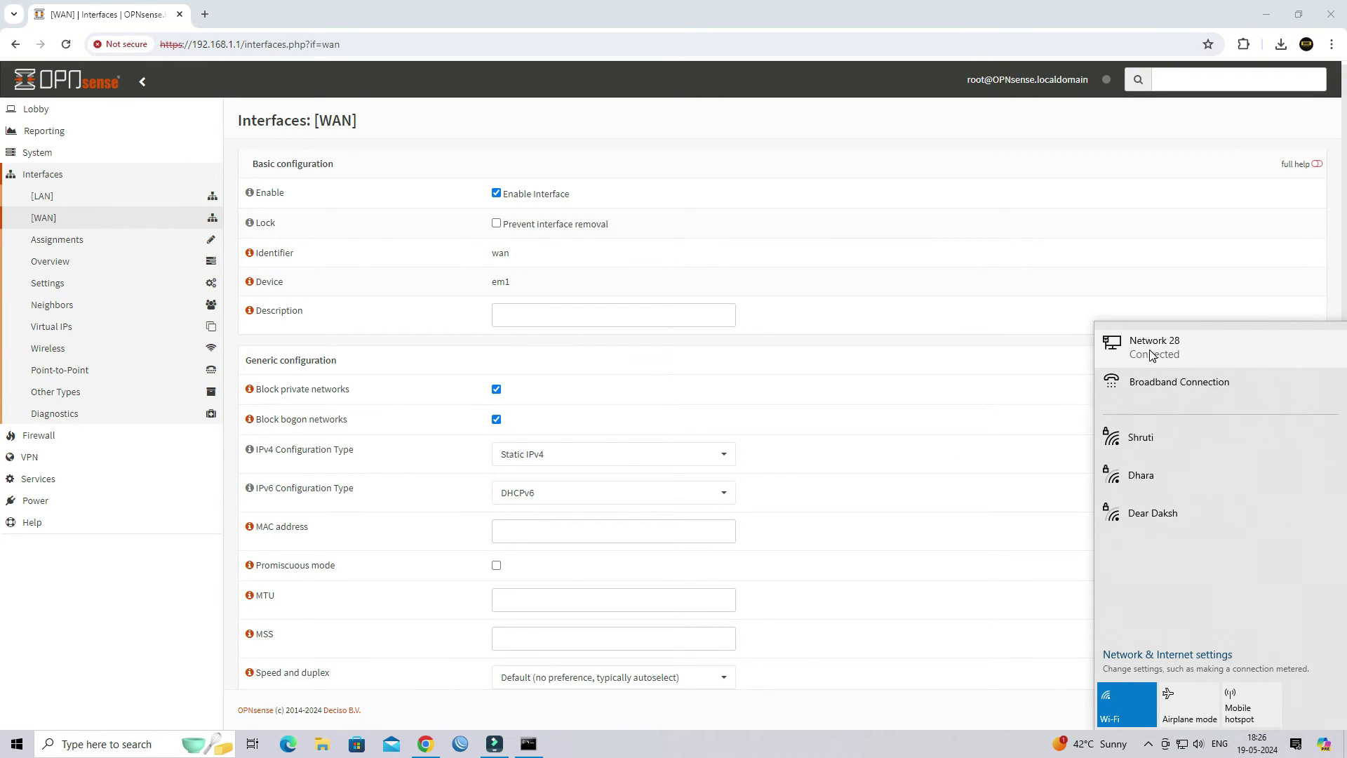
left_click(871, 754)
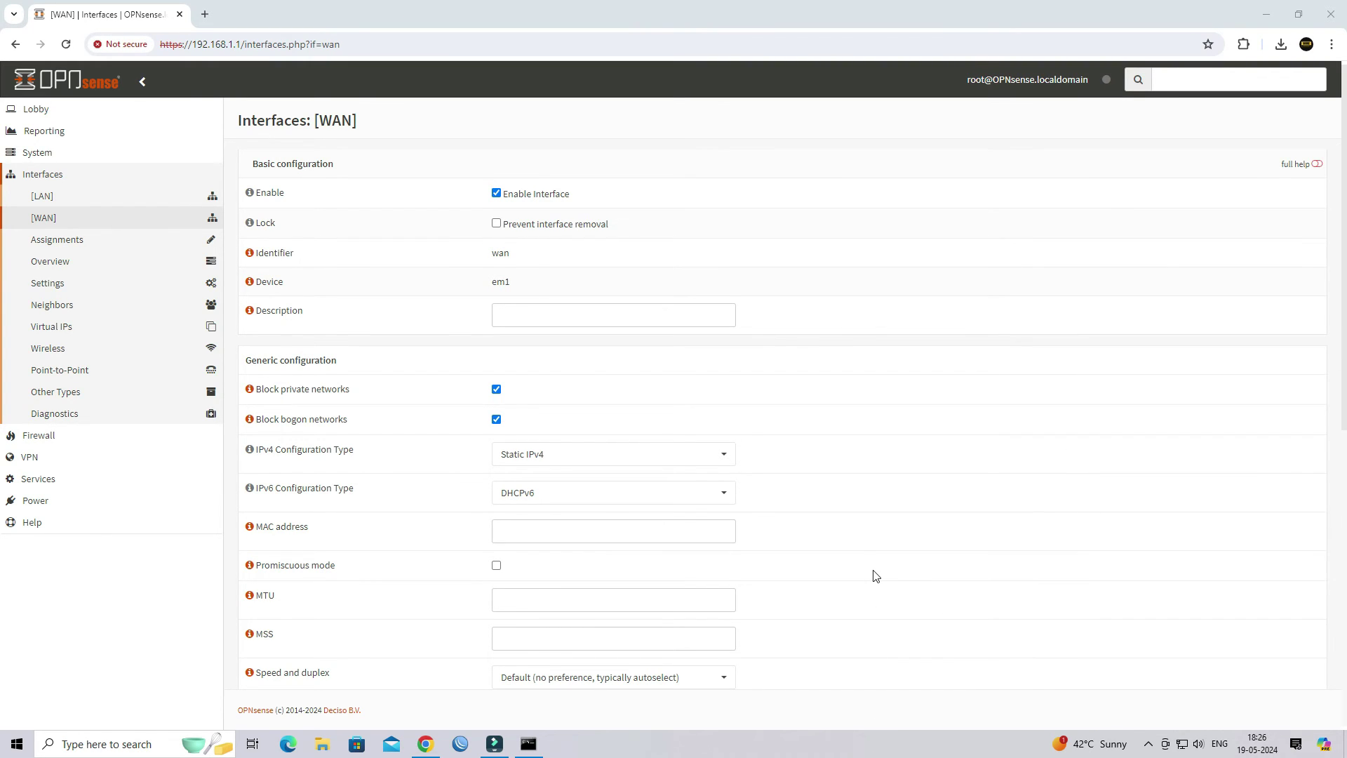
key("super+r")
type("cmd")
key("Return")
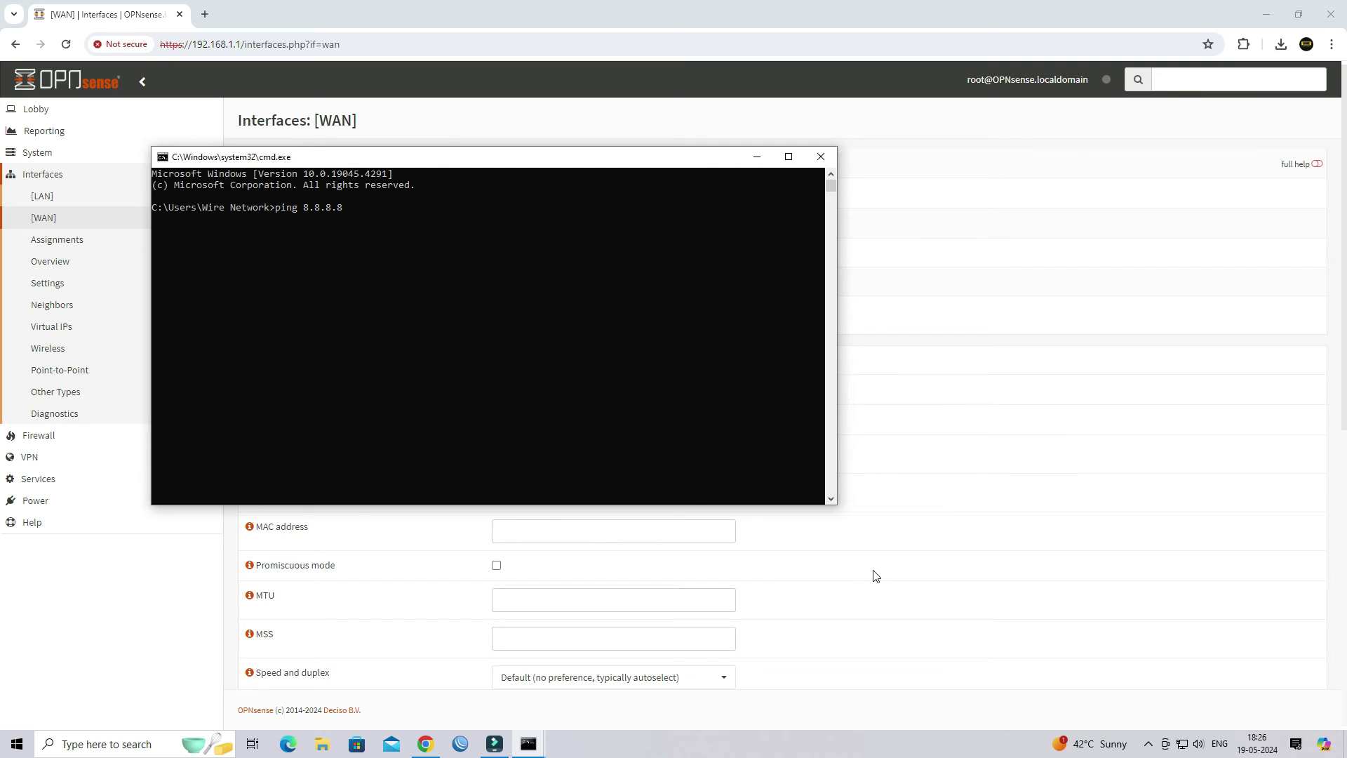
key("Return")
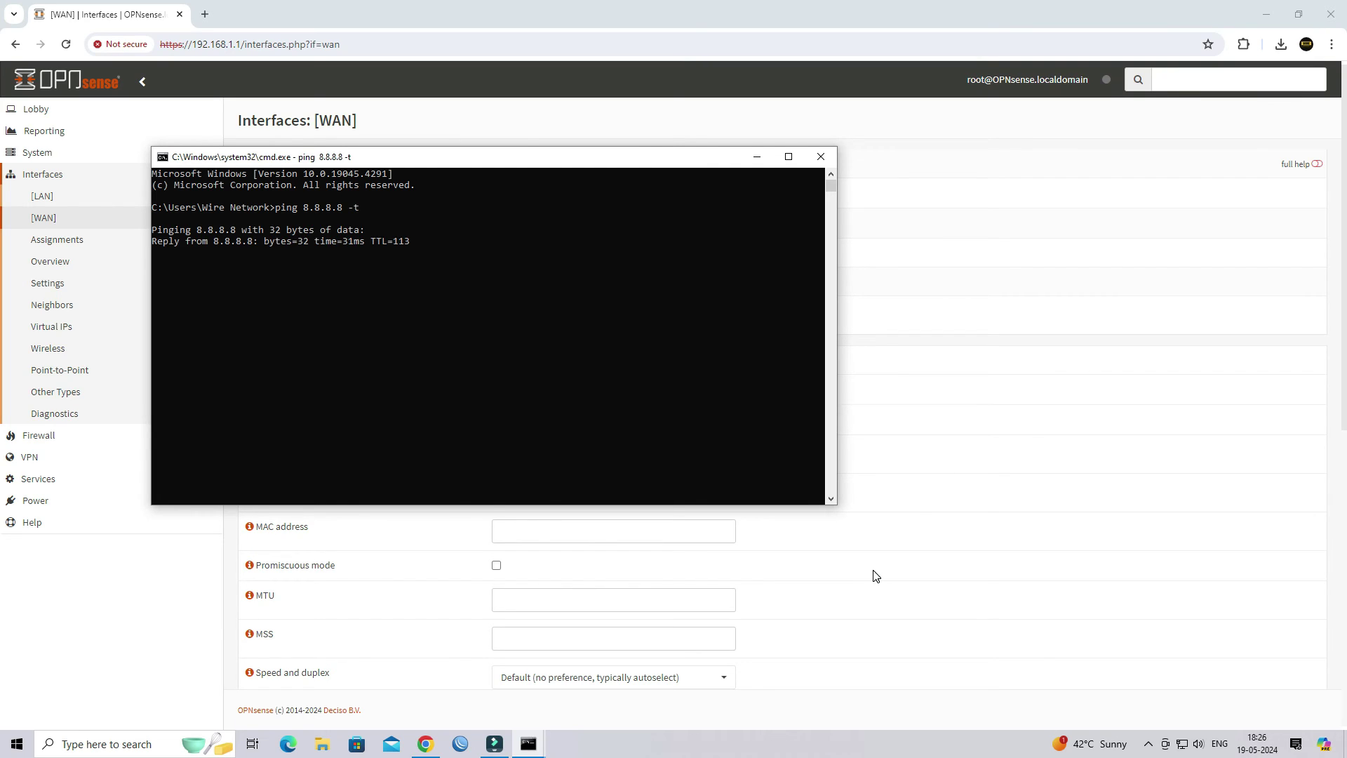
left_click_drag(436, 161, 725, 199)
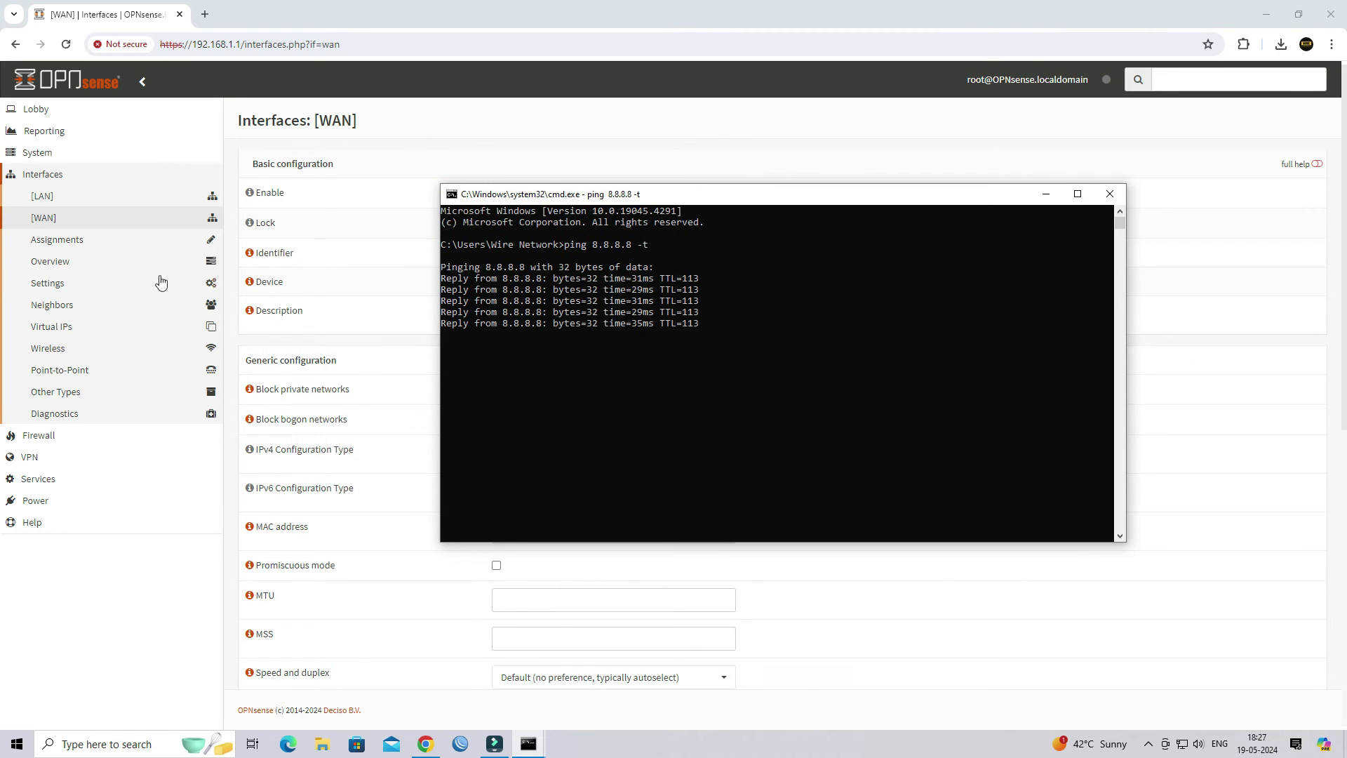
Add the Traffic Graph widget to the OPNsense dashboard and save the dashboard settings.
left_click(34, 115)
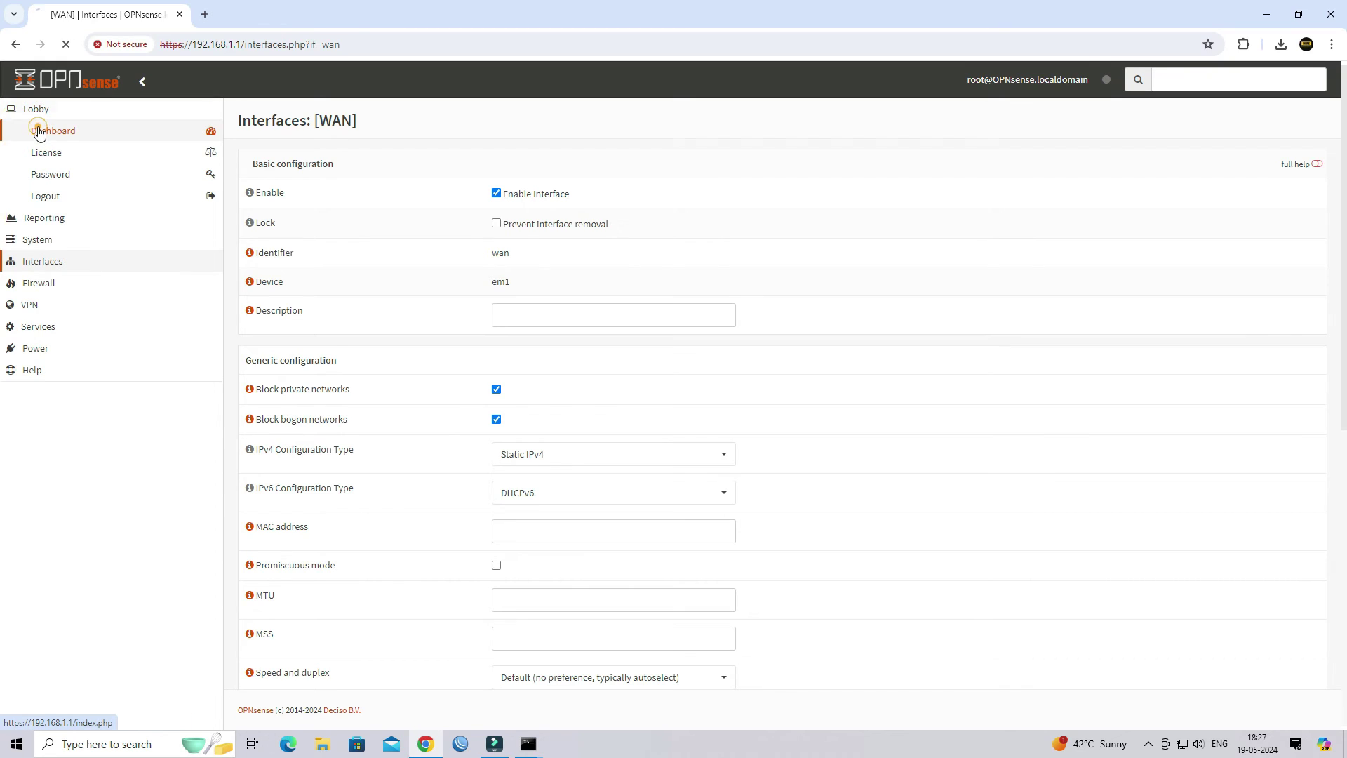
left_click(37, 131)
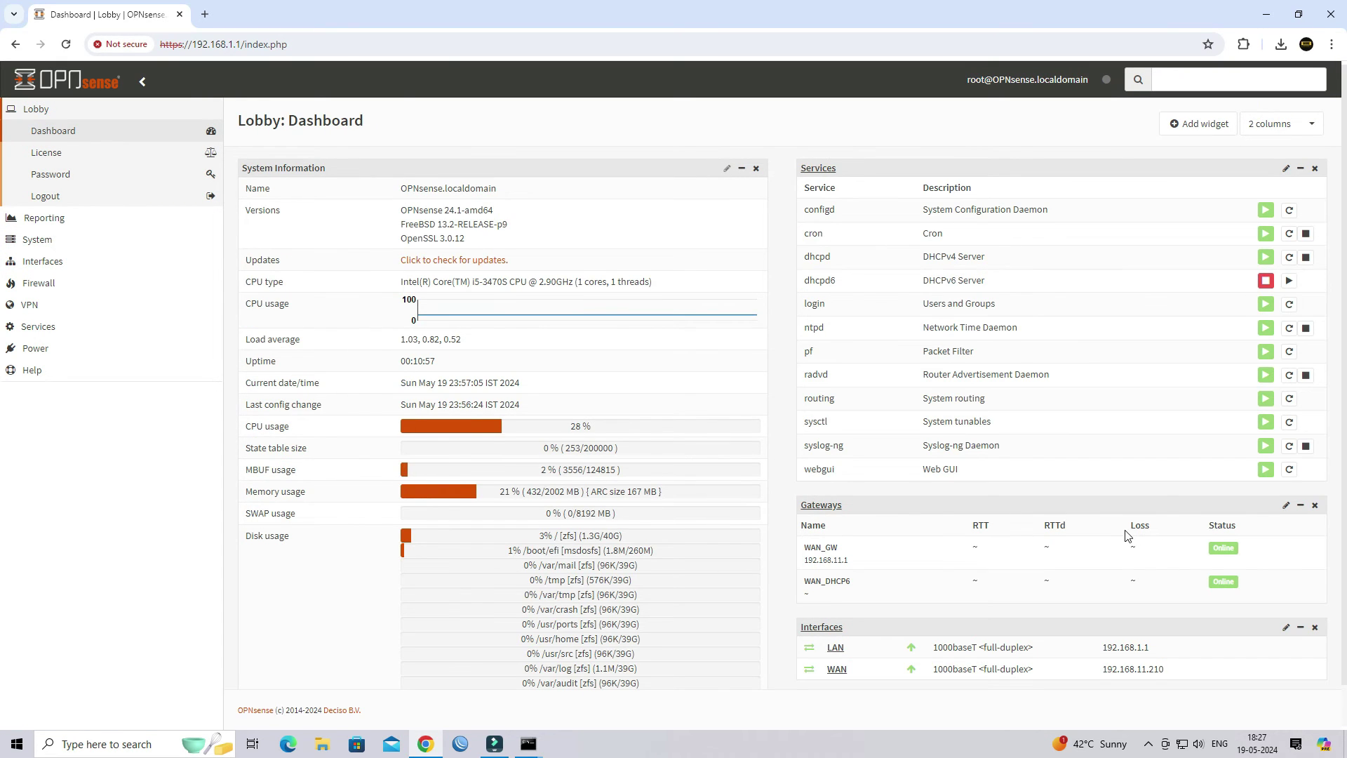
scroll(1127, 535, "down", 1)
scroll(1247, 632, "up", 1)
left_click(1220, 125)
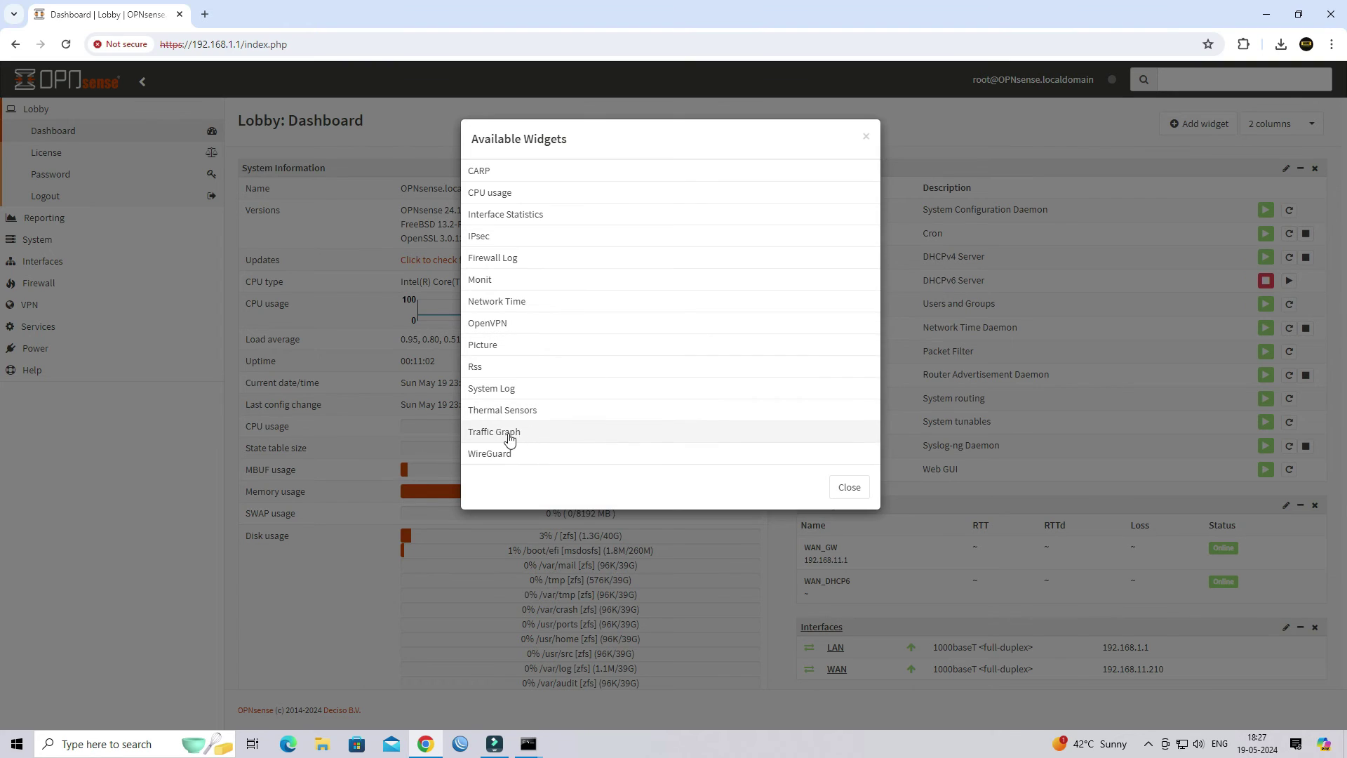
left_click(519, 433)
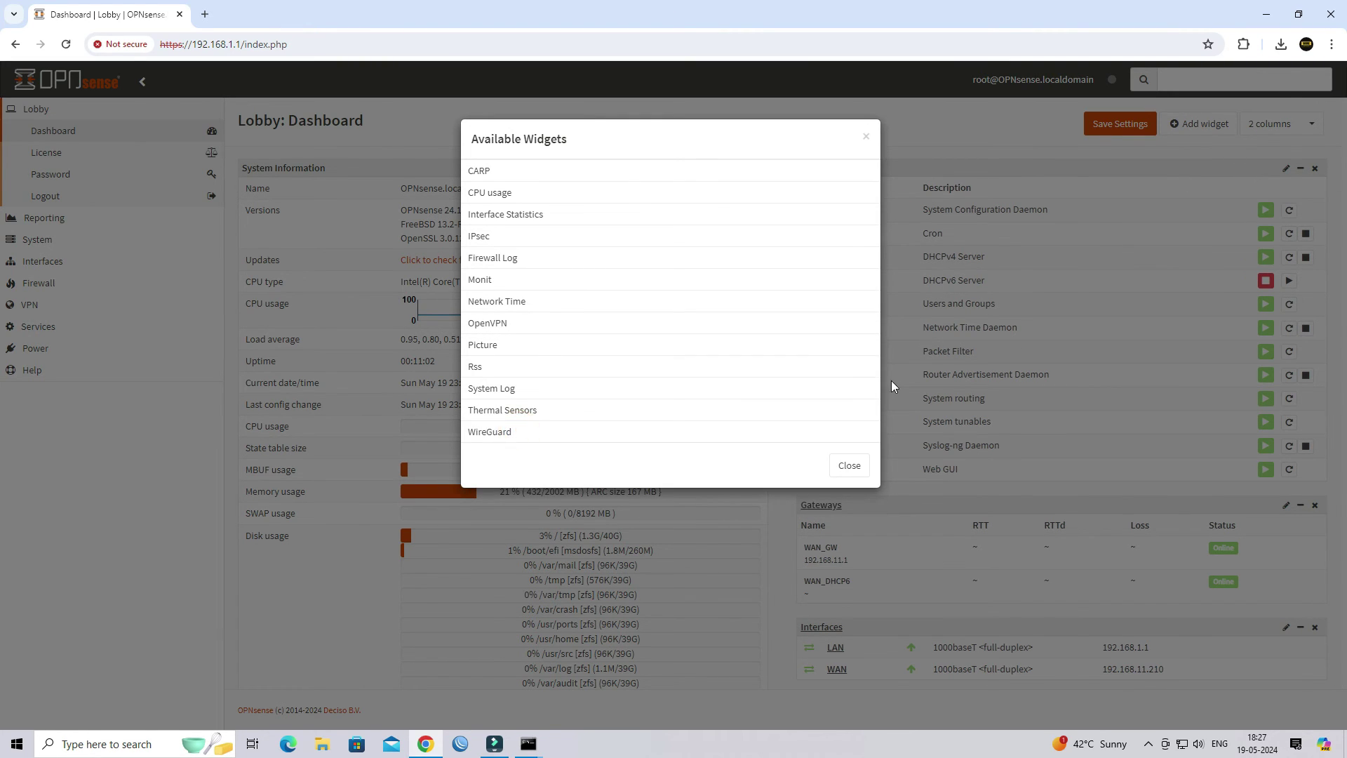
left_click(856, 463)
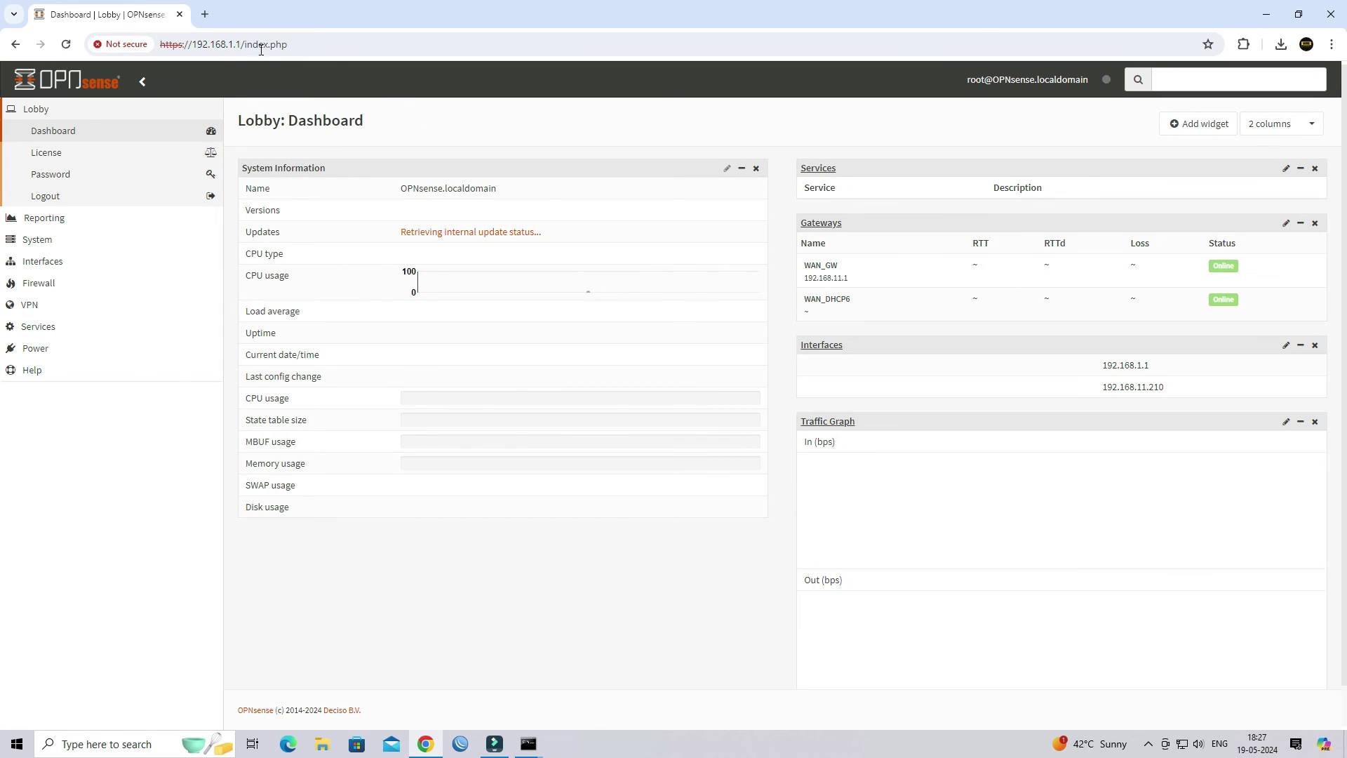
Open YouTube in a new browser tab and play the INNOVA CRYSTA GX PLUS video to generate traffic.
left_click(204, 14)
type("you")
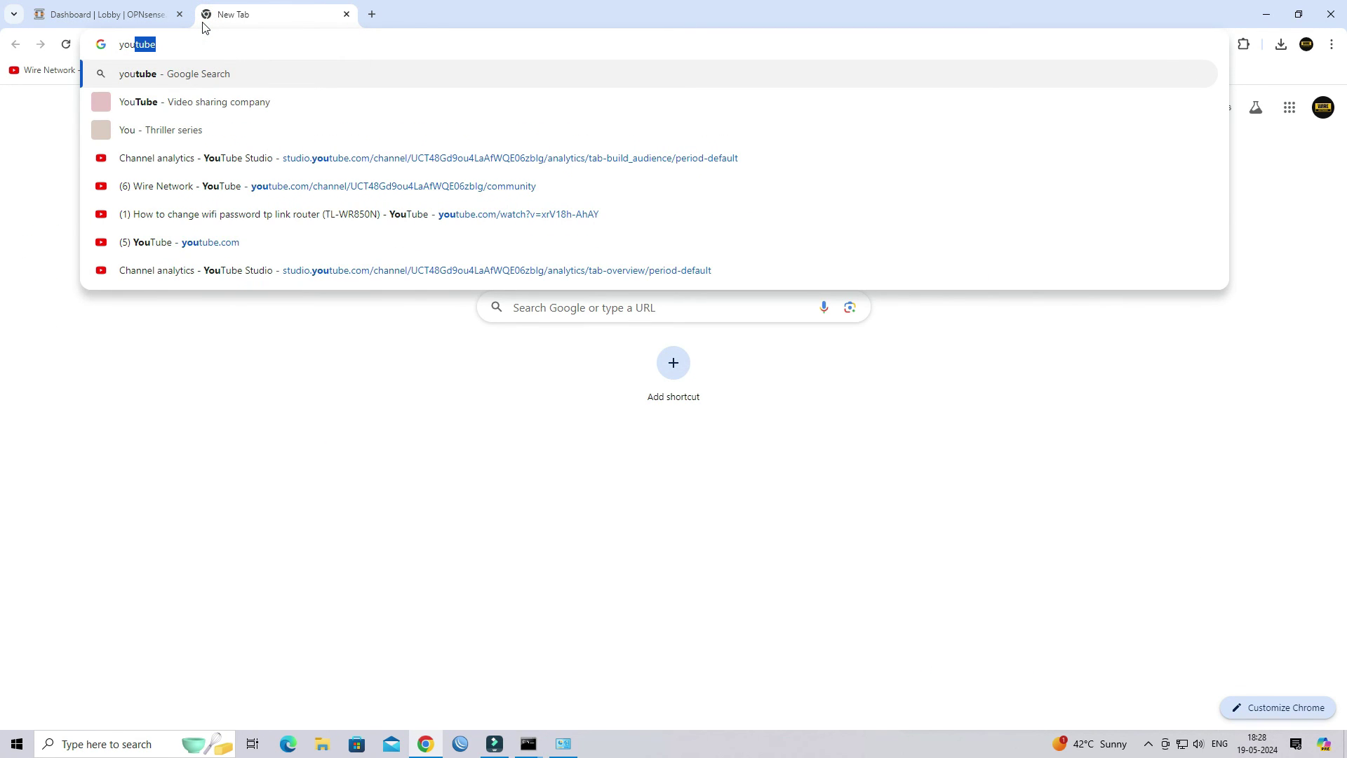
key("Return")
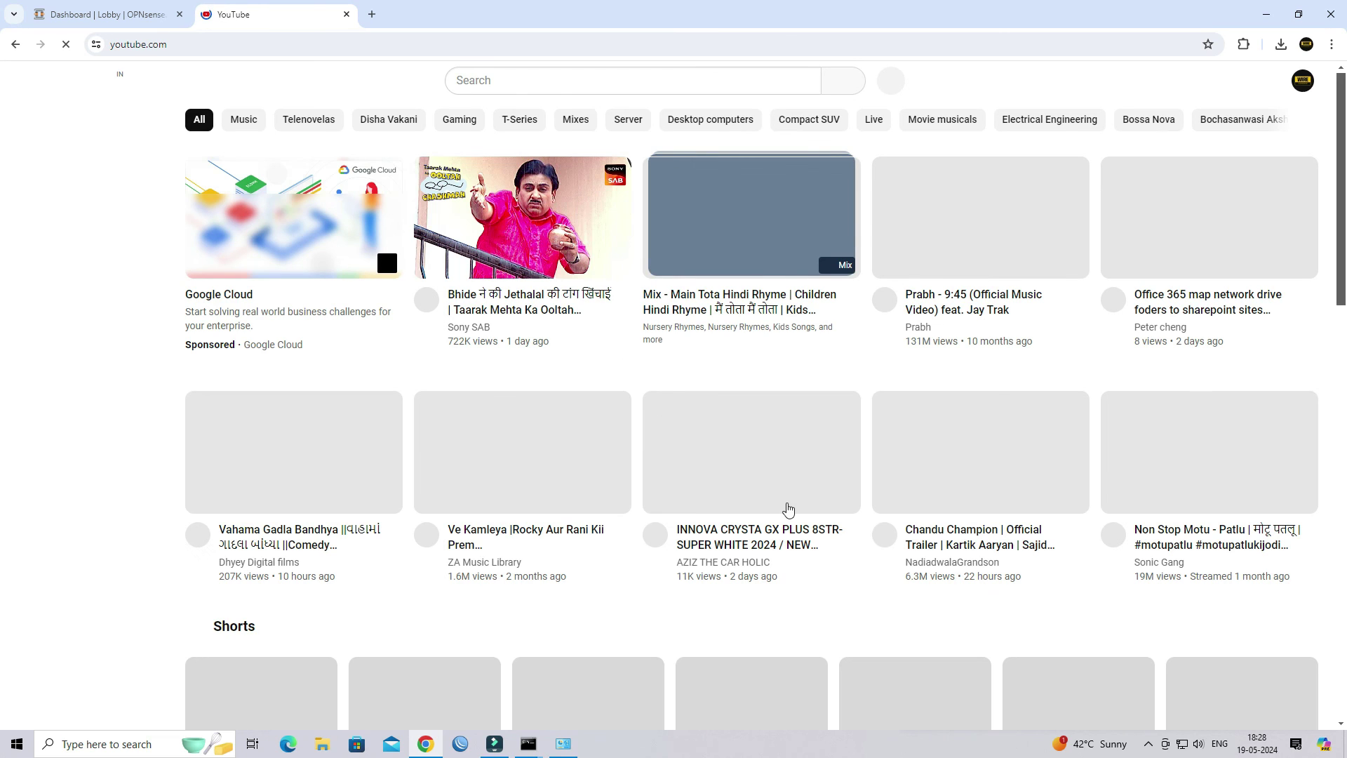
scroll(745, 451, "down", 2)
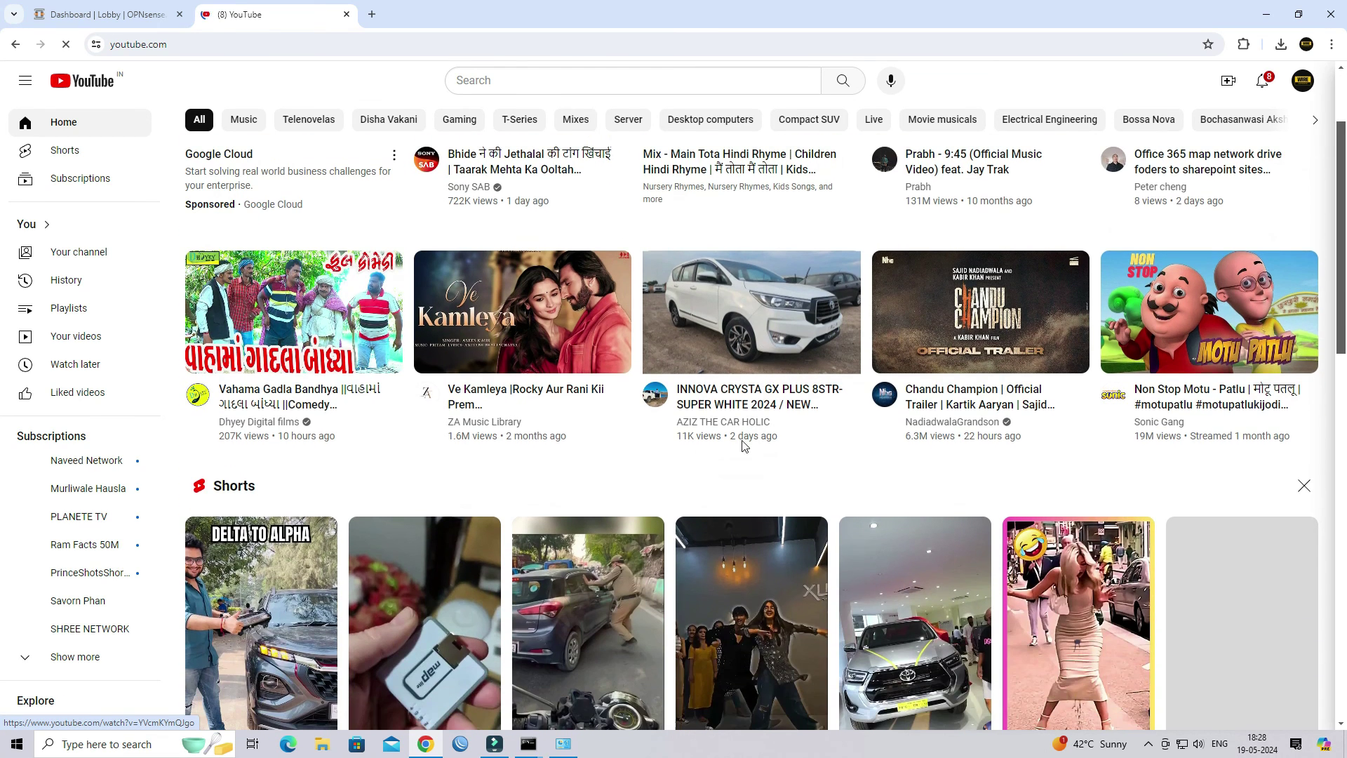
mouse_move(703, 365)
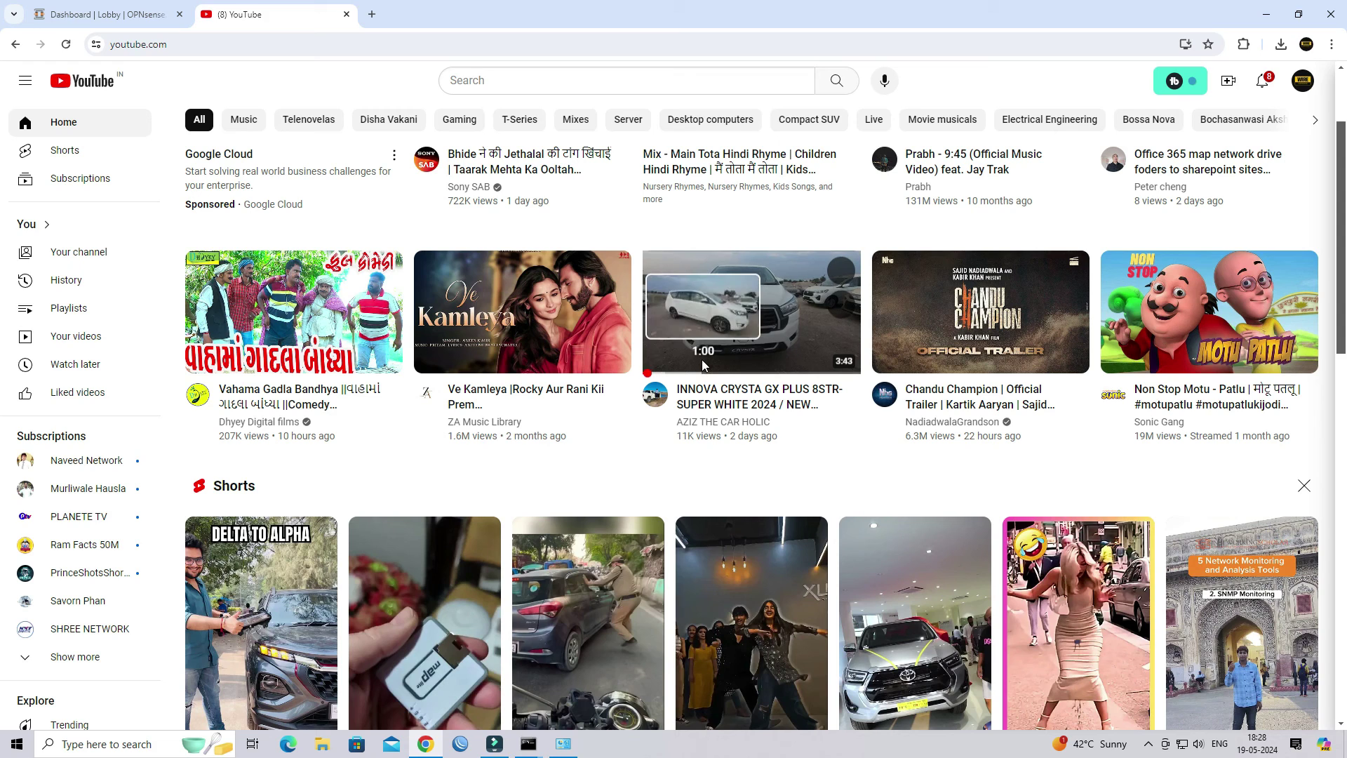
left_click(703, 365)
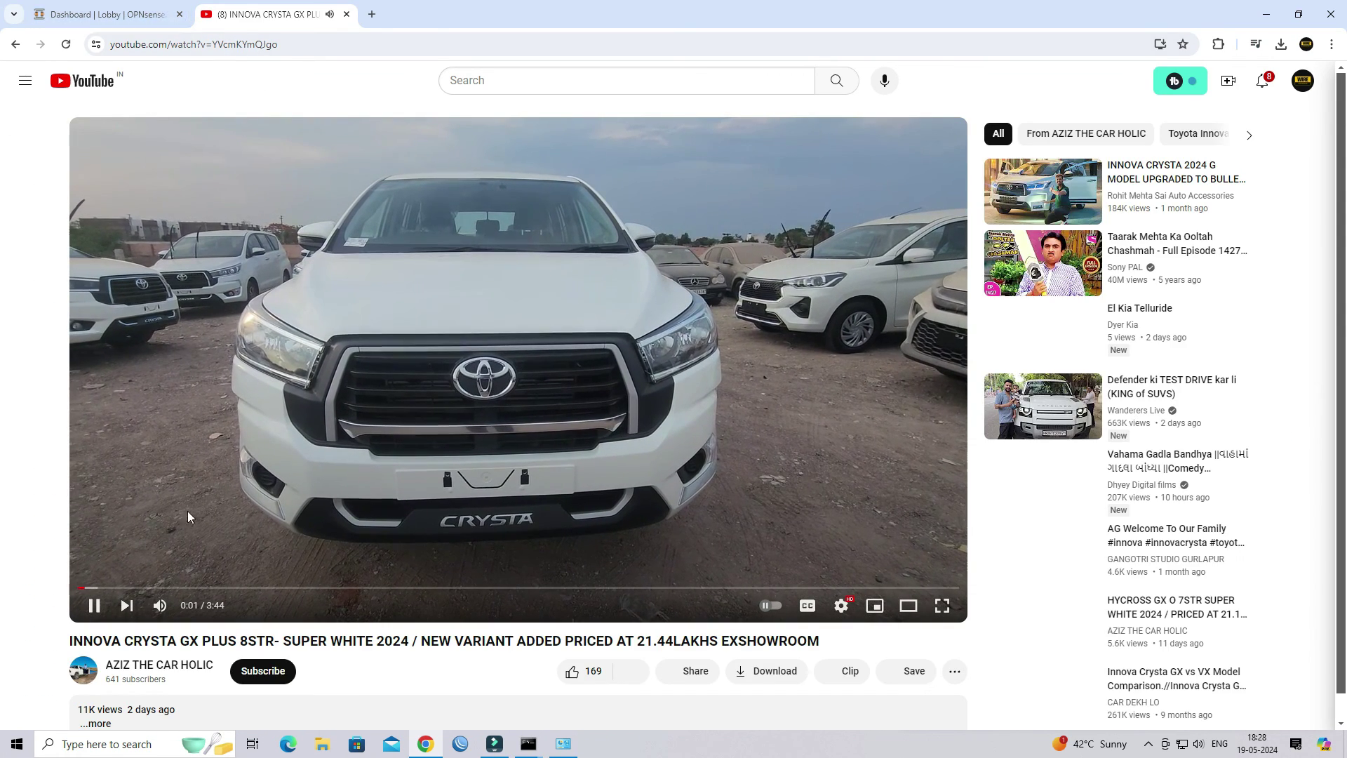
Examine the WAN traffic in the OPNsense dashboard's Traffic Graph widget, then close the YouTube tab.
left_click(98, 14)
scroll(987, 470, "down", 3)
scroll(987, 470, "down", 2)
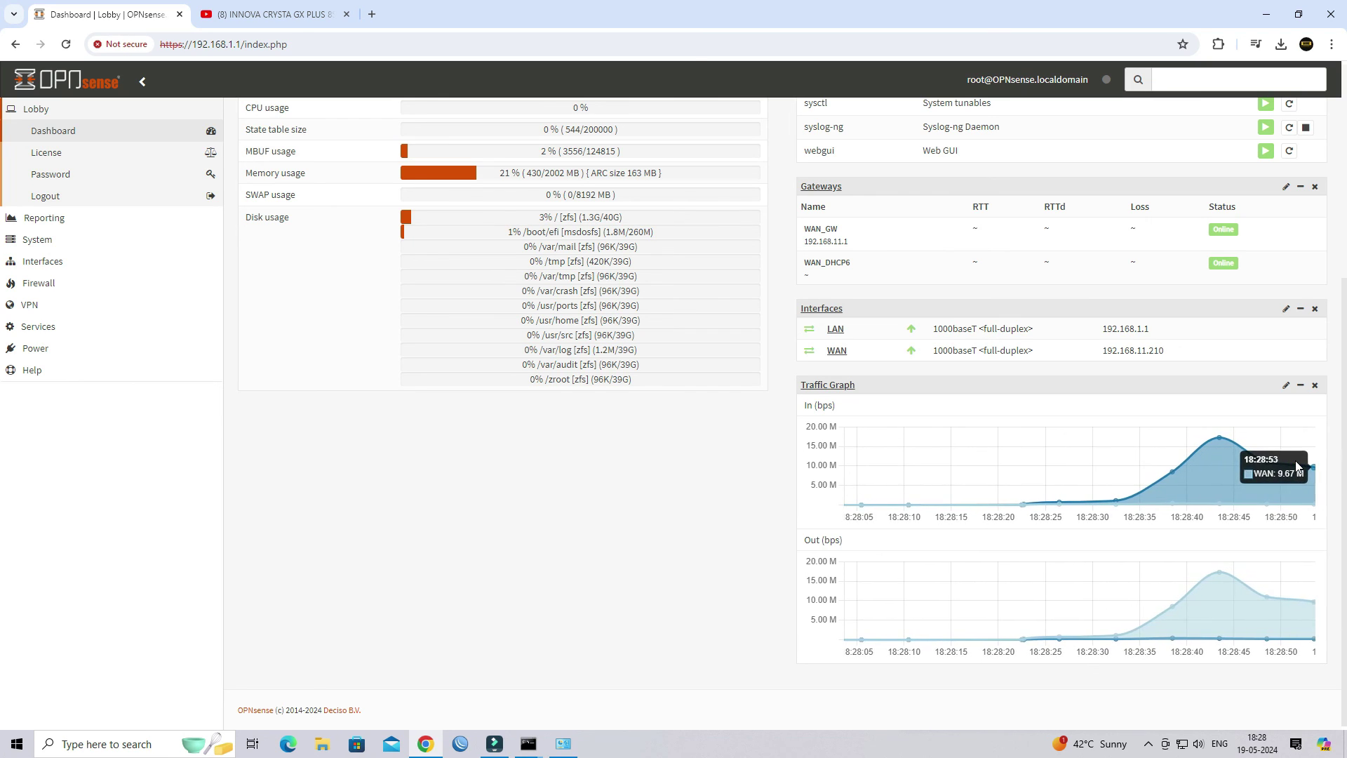
scroll(1296, 466, "up", 1)
scroll(1296, 466, "up", 4)
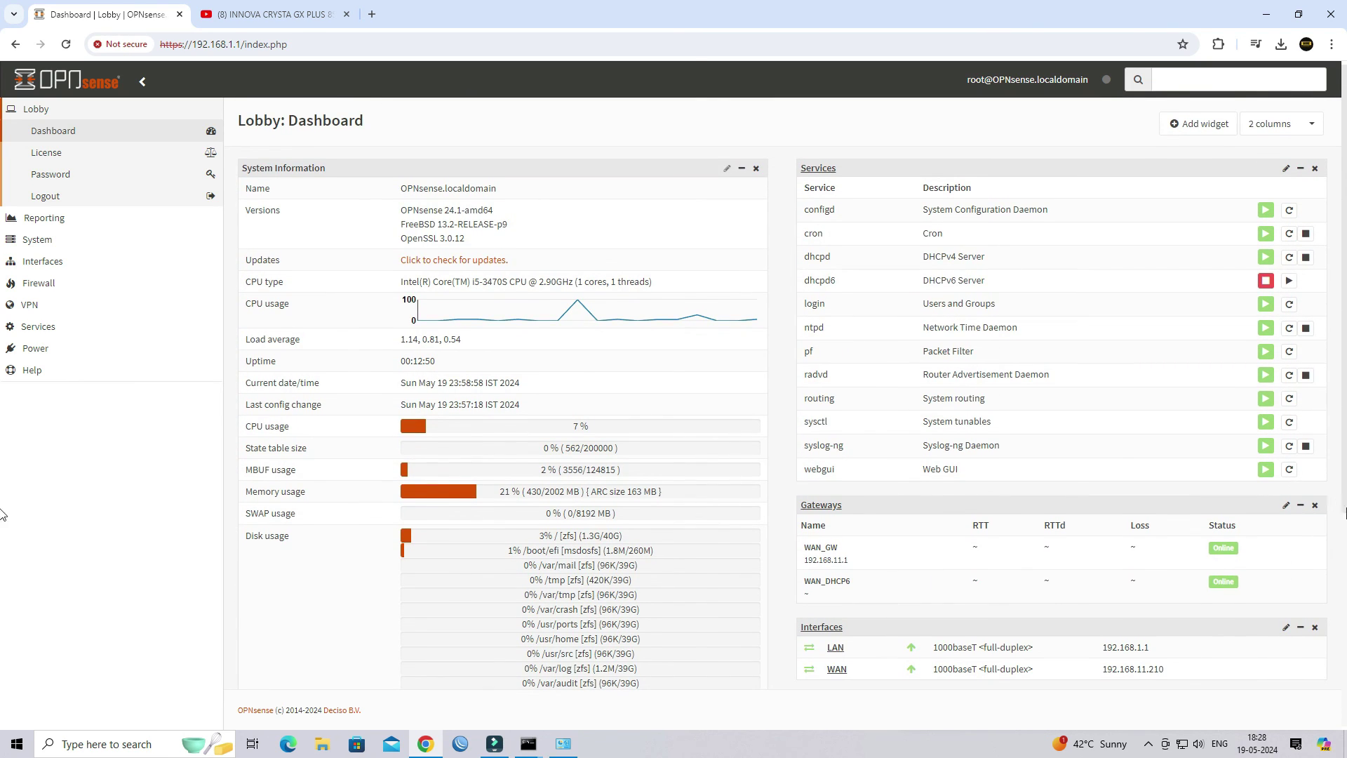
left_click(347, 14)
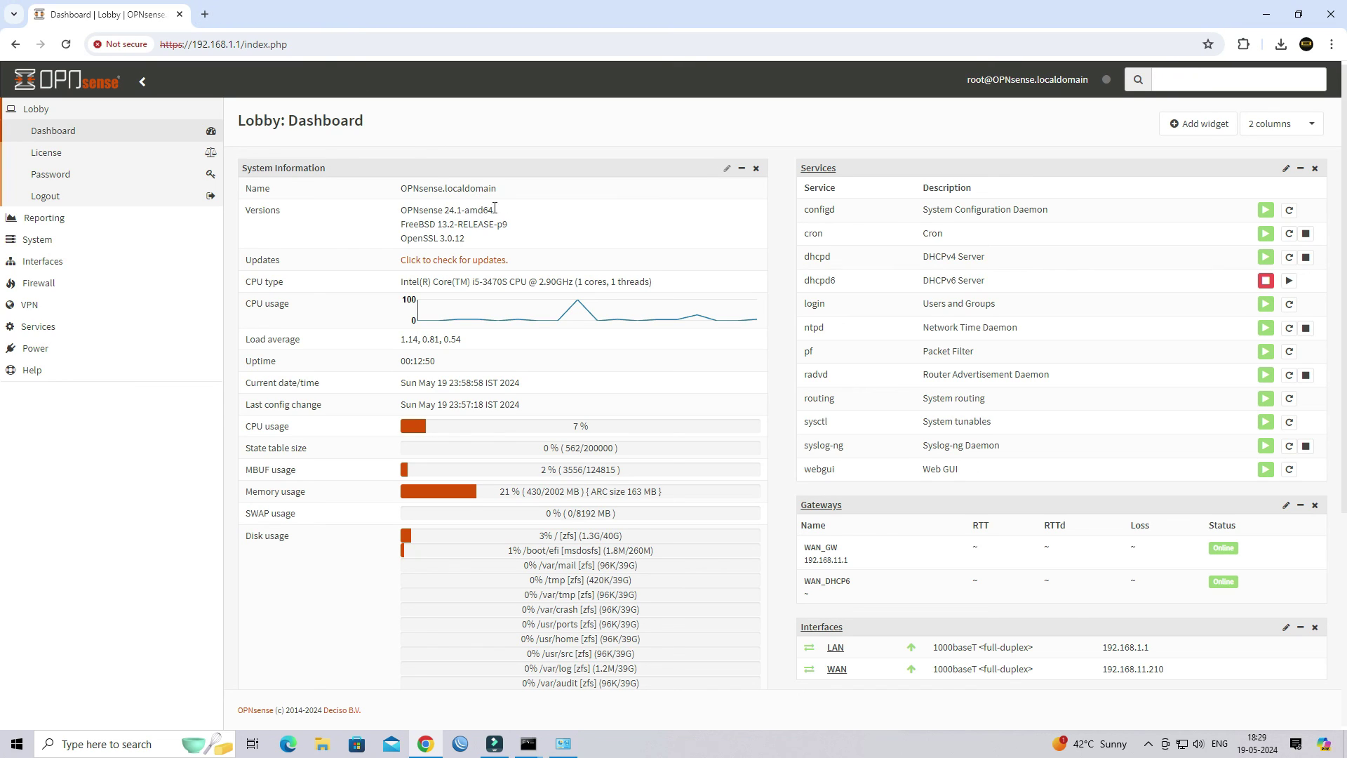